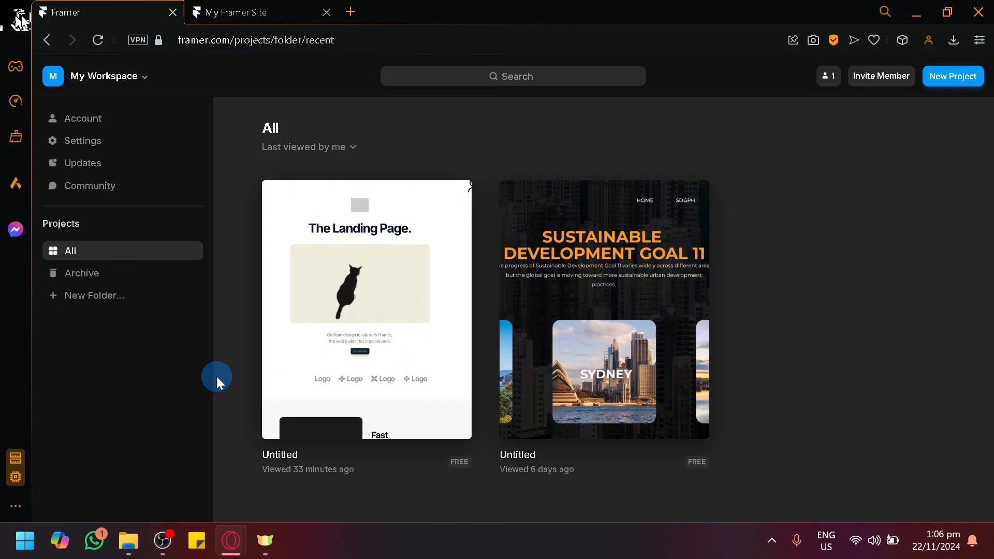
Open the existing landing page project with the cat image and look over its Home page design.
click(339, 317)
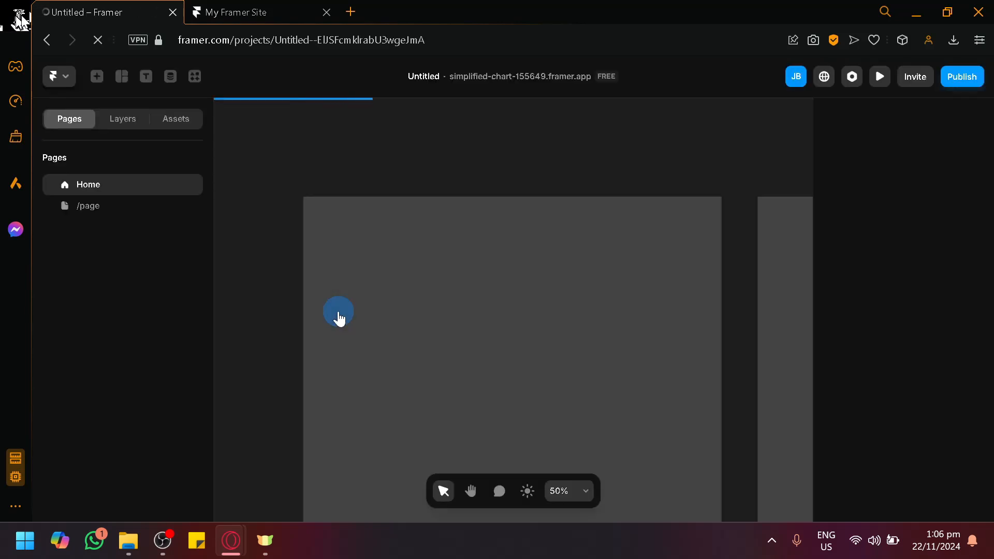
scroll(321, 319, down, 3)
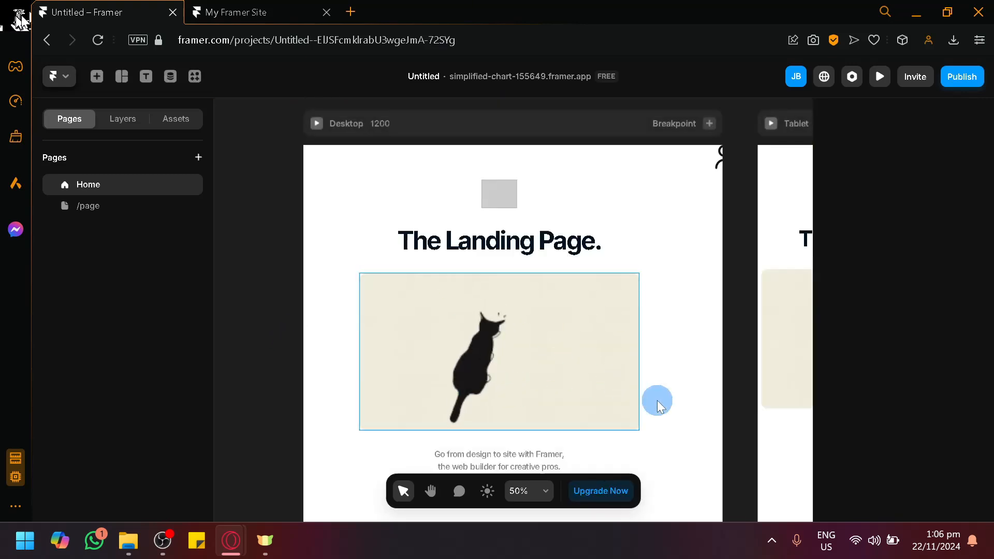
scroll(656, 400, down, 4)
scroll(678, 404, down, 3)
double_click(470, 331)
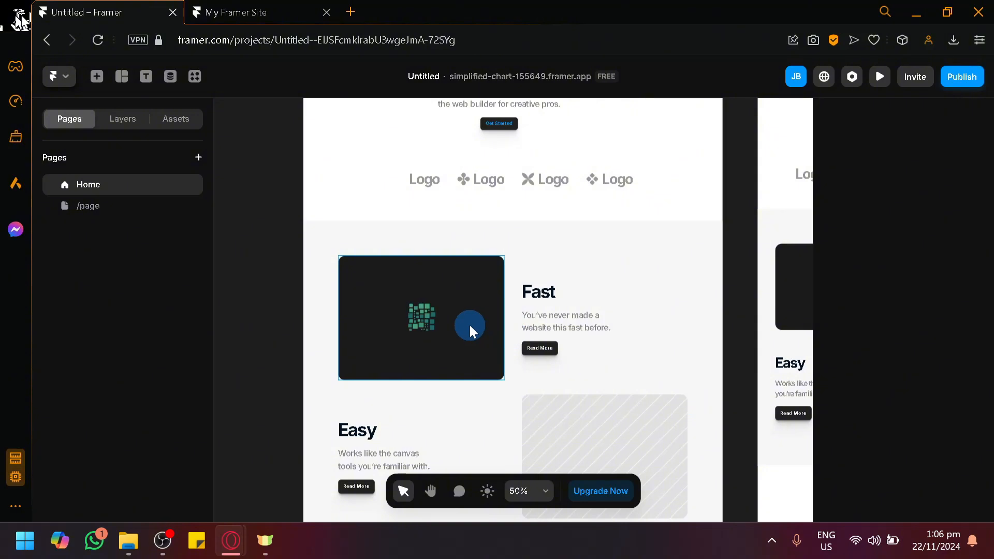
scroll(470, 332, up, 5)
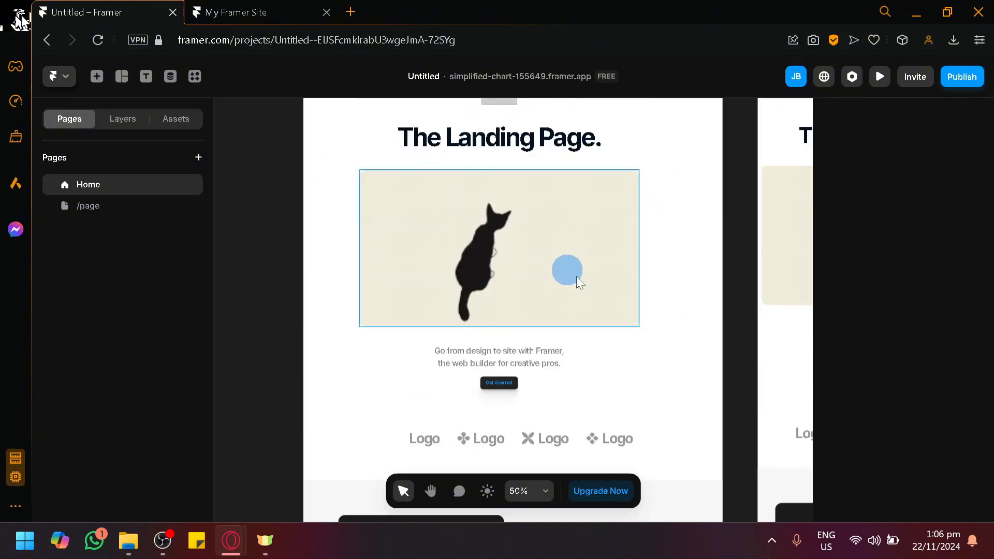
drag(676, 294, 622, 420)
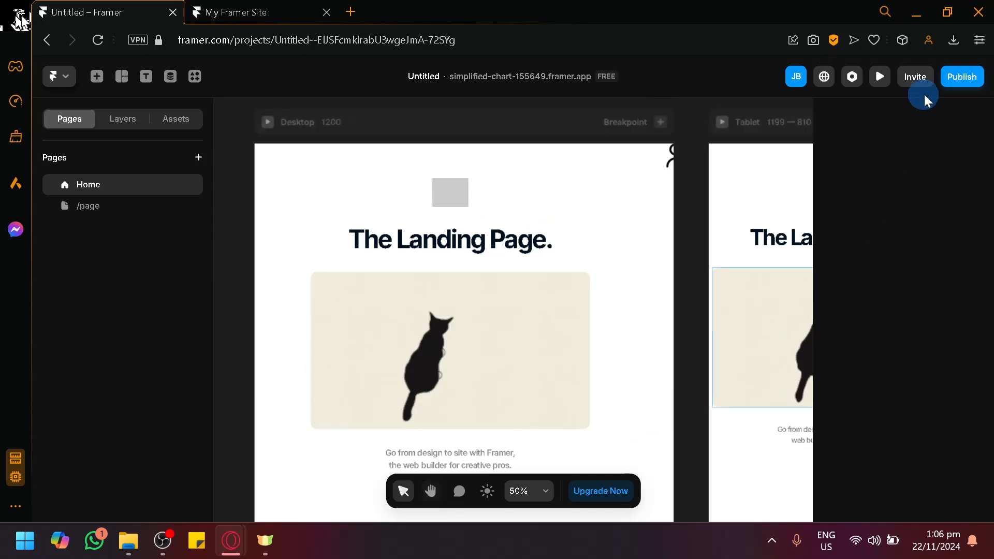
Create a new blank project and open its library of insertable elements.
click(54, 77)
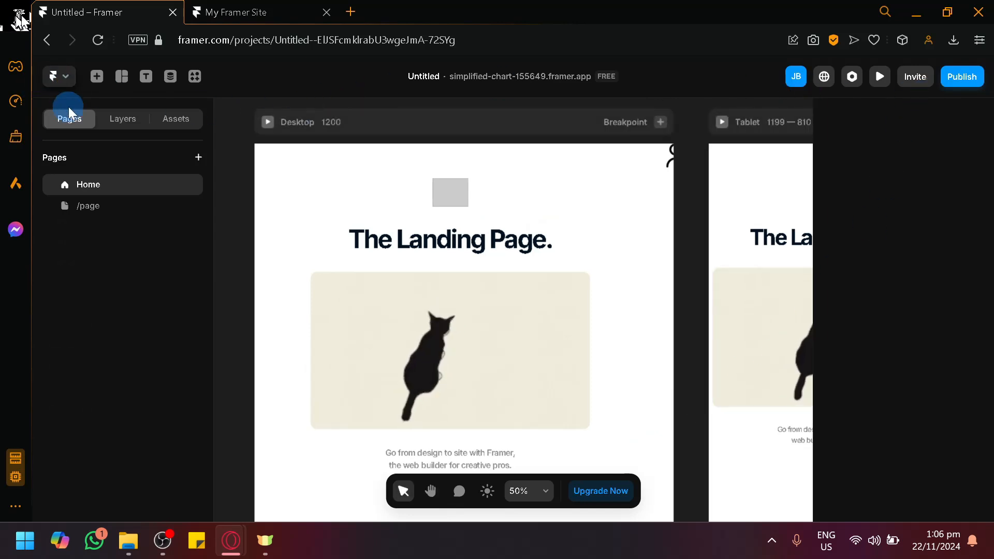
click(98, 144)
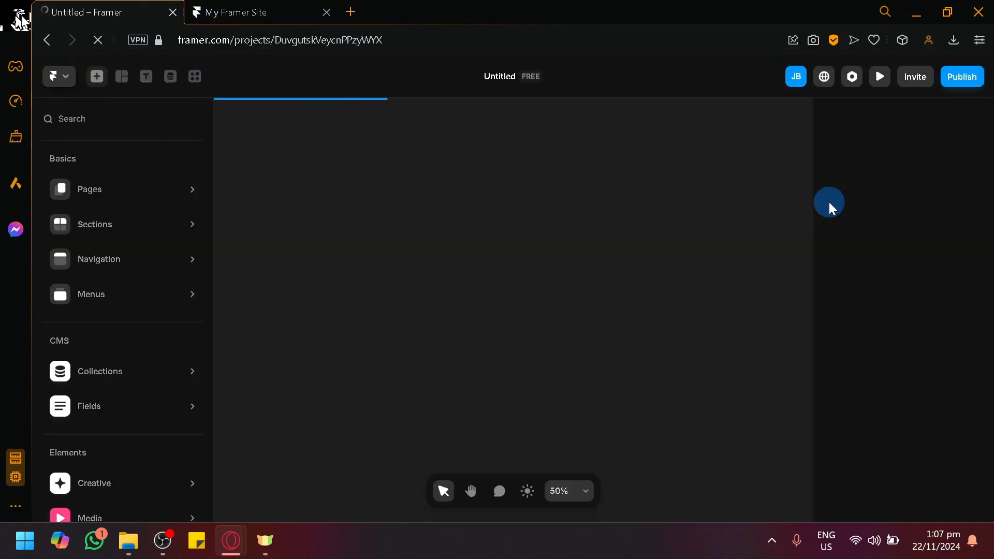
click(95, 77)
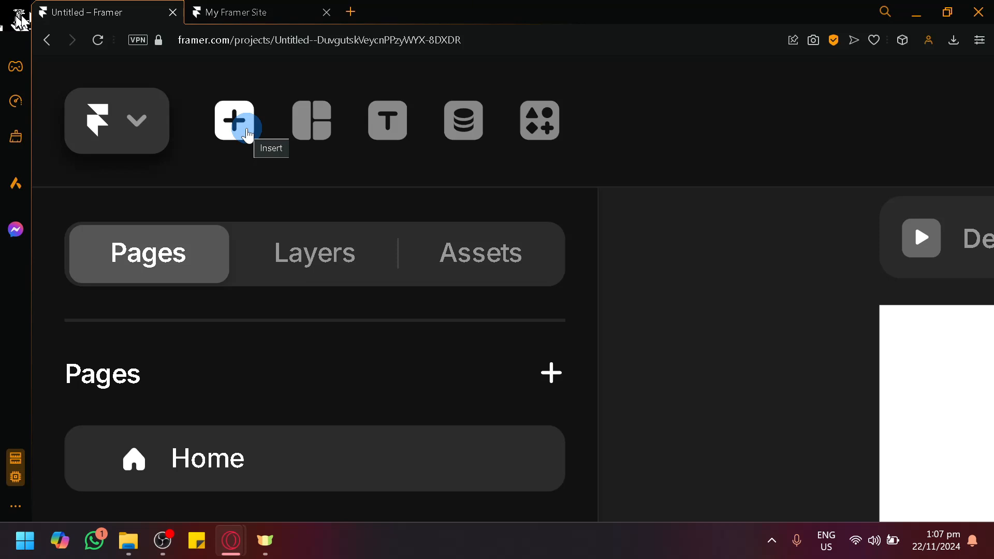
click(247, 136)
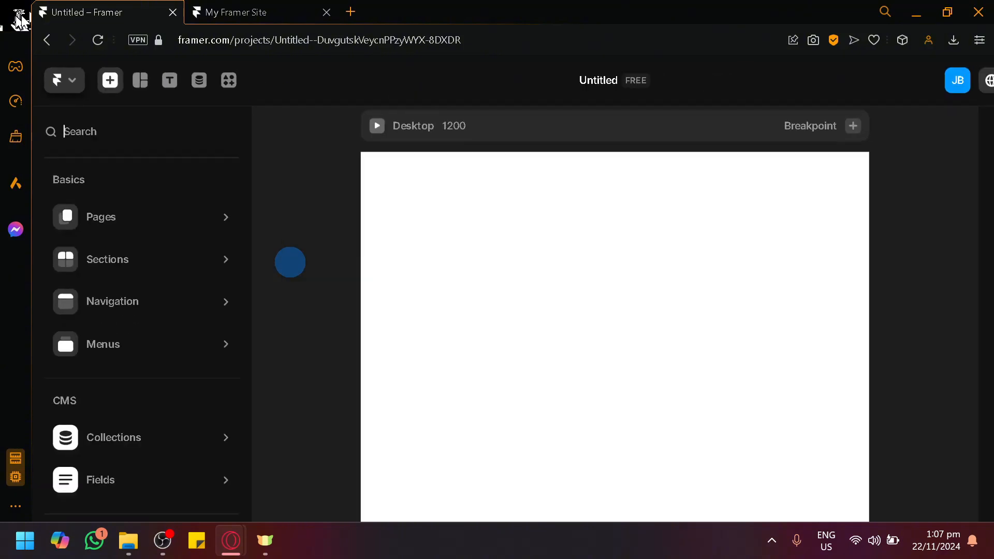
Look through the insertable categories, from Basics and CMS down to Elements.
mouse_move(129, 190)
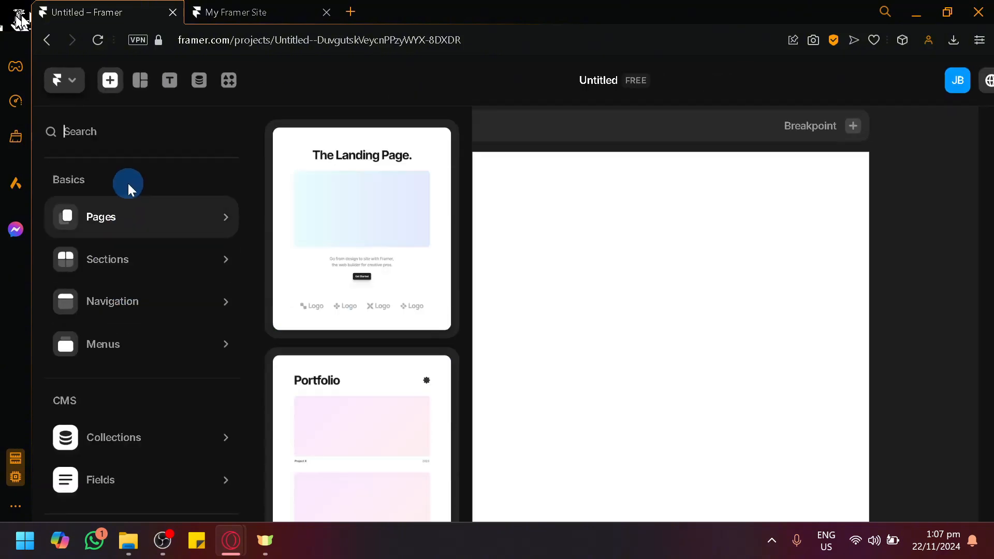
scroll(129, 187, down, 2)
scroll(128, 186, up, 2)
scroll(128, 186, down, 4)
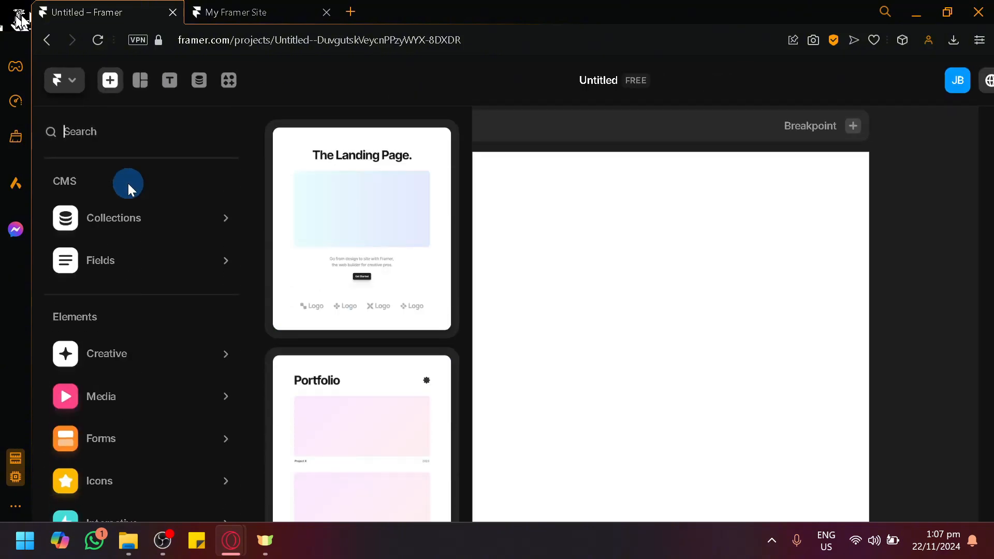
scroll(128, 184, down, 1)
scroll(128, 183, up, 5)
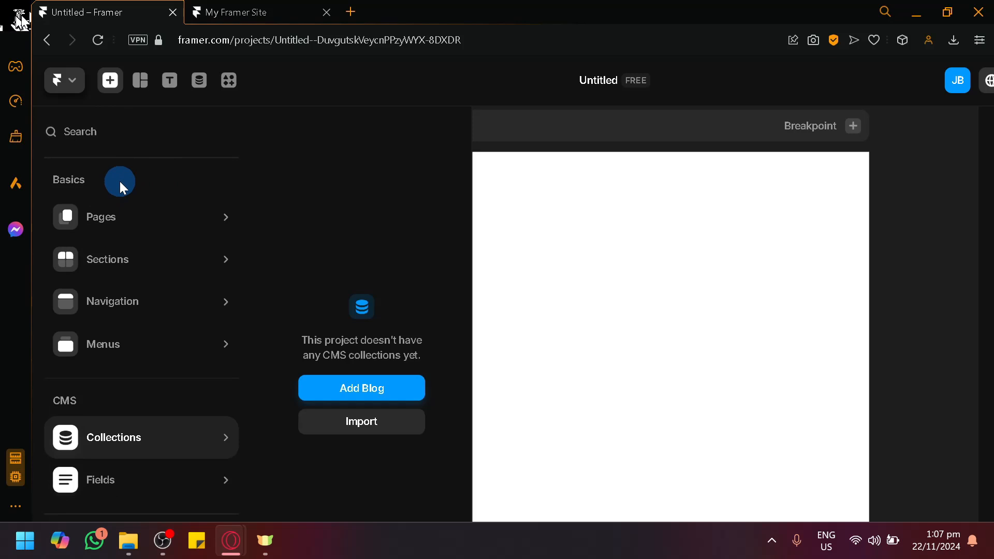
Browse the ready-made page templates, such as Landing, Portfolio, Teaser and Blog.
mouse_move(148, 224)
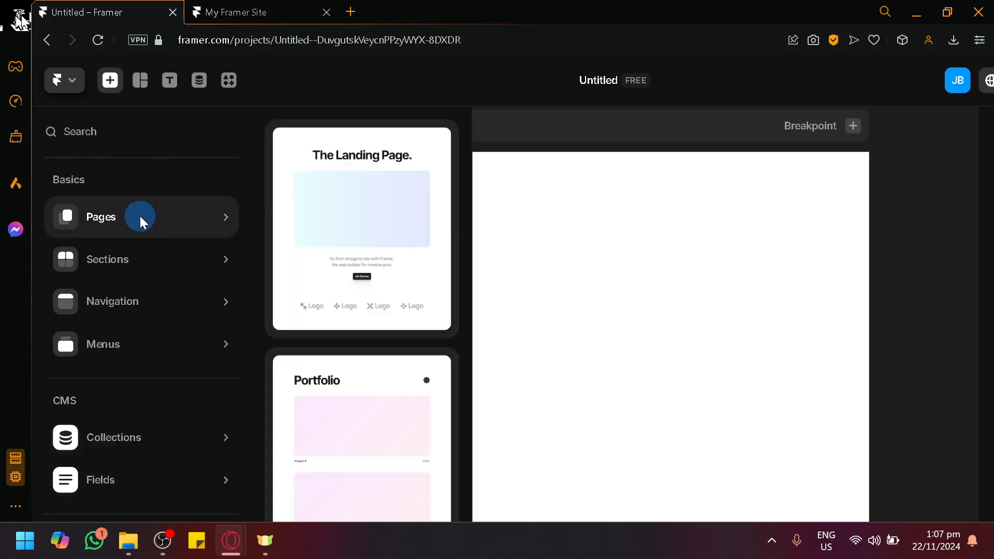
drag(765, 279, 847, 269)
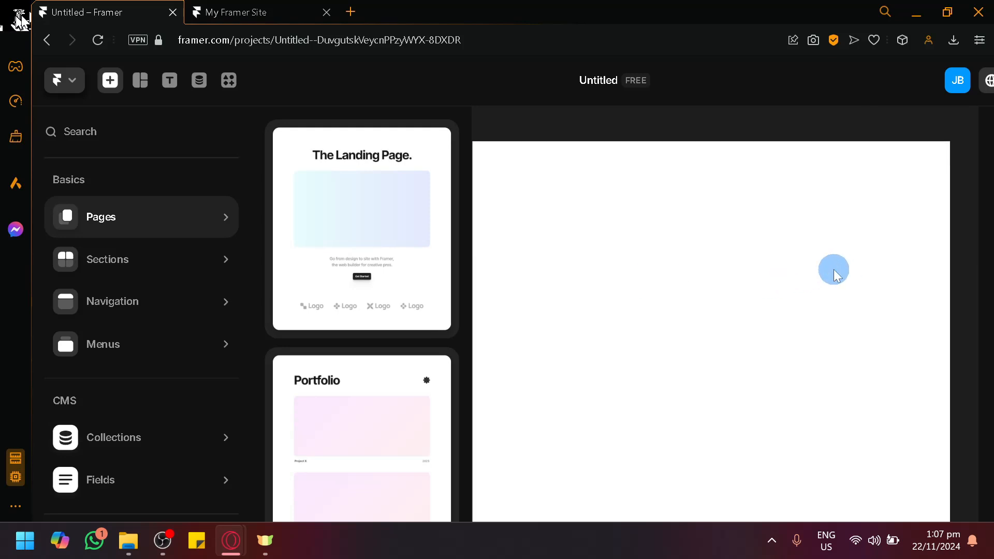
scroll(833, 270, down, 1)
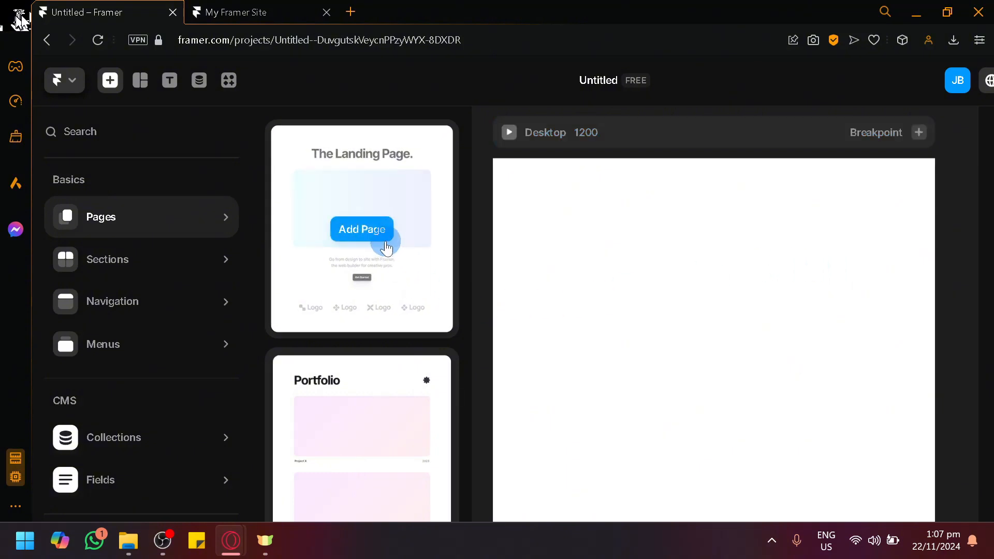
scroll(382, 237, down, 3)
scroll(370, 238, up, 3)
scroll(421, 317, down, 5)
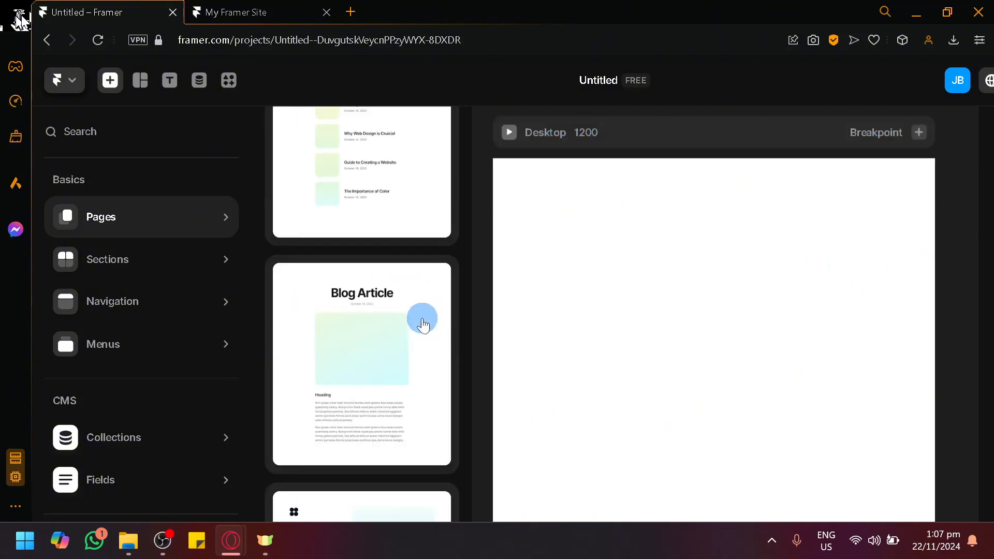
scroll(414, 316, up, 5)
scroll(373, 249, down, 5)
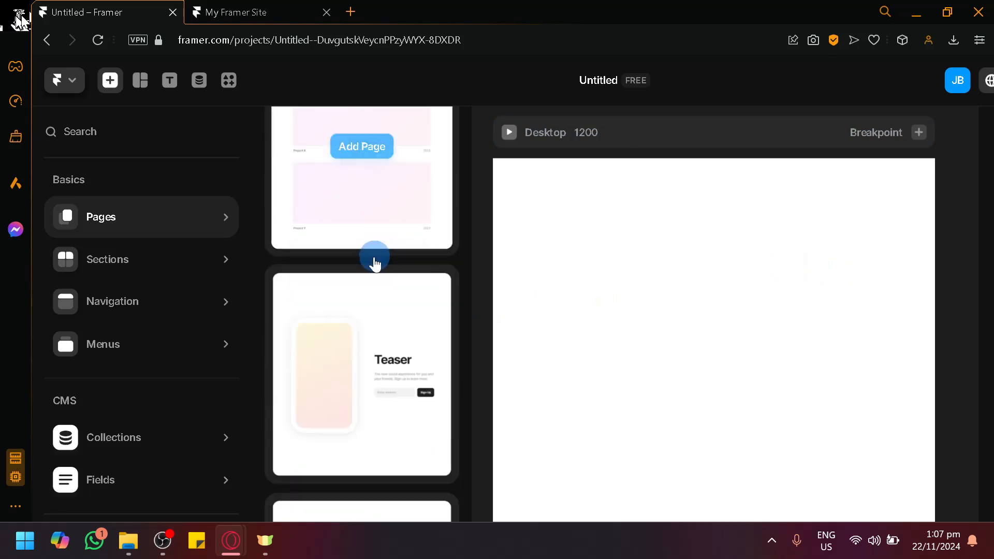
scroll(343, 233, up, 3)
scroll(337, 272, down, 3)
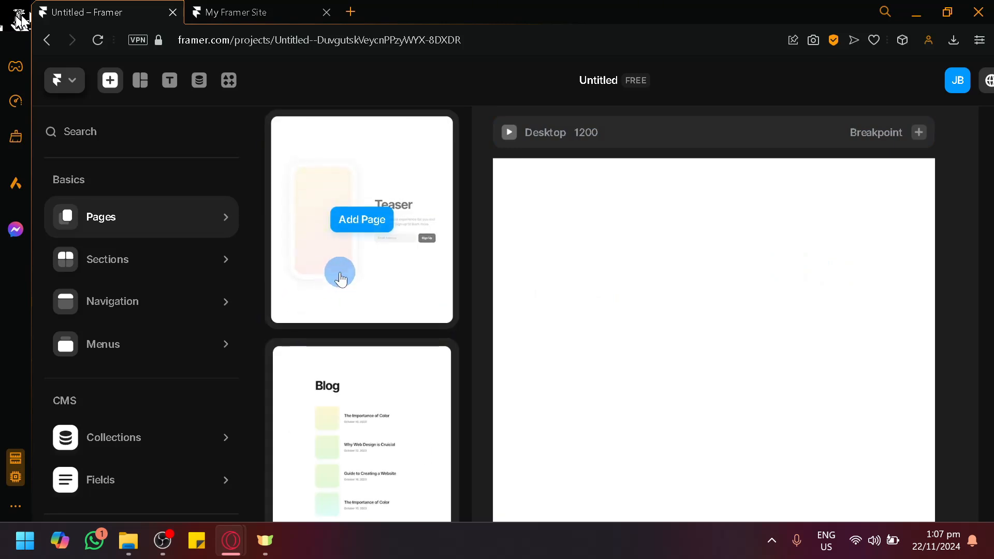
scroll(362, 288, down, 5)
scroll(397, 322, down, 5)
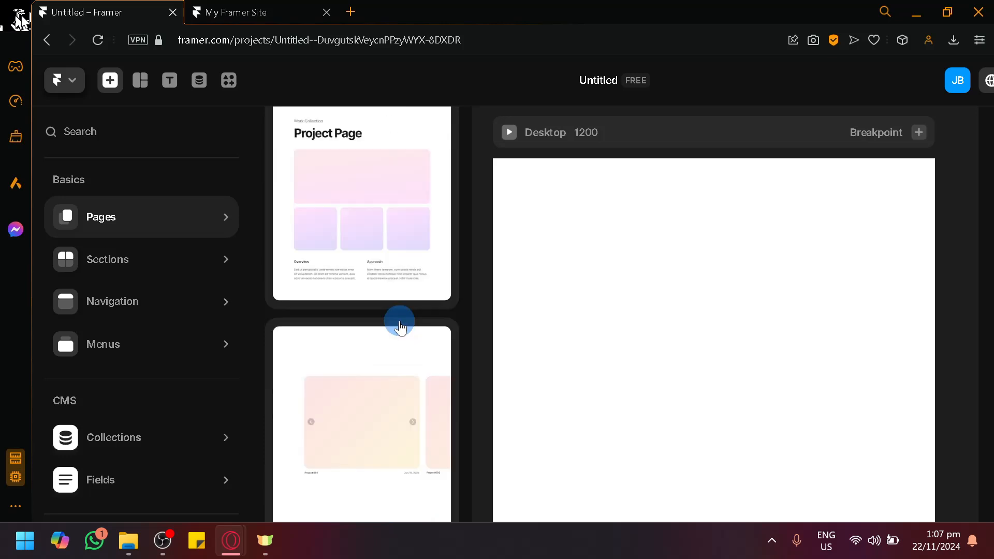
scroll(409, 310, down, 5)
scroll(404, 326, down, 5)
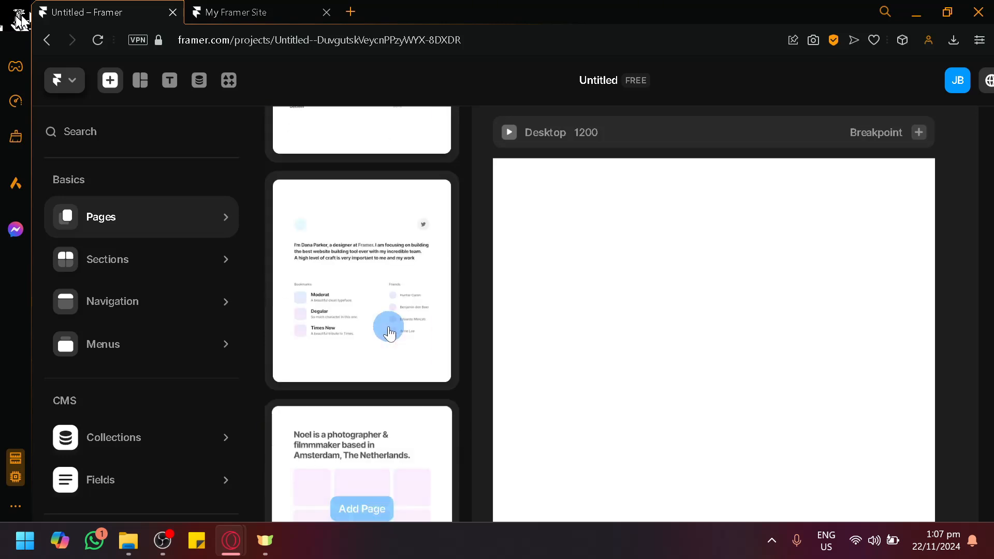
scroll(405, 327, up, 5)
scroll(394, 331, down, 5)
scroll(389, 333, up, 15)
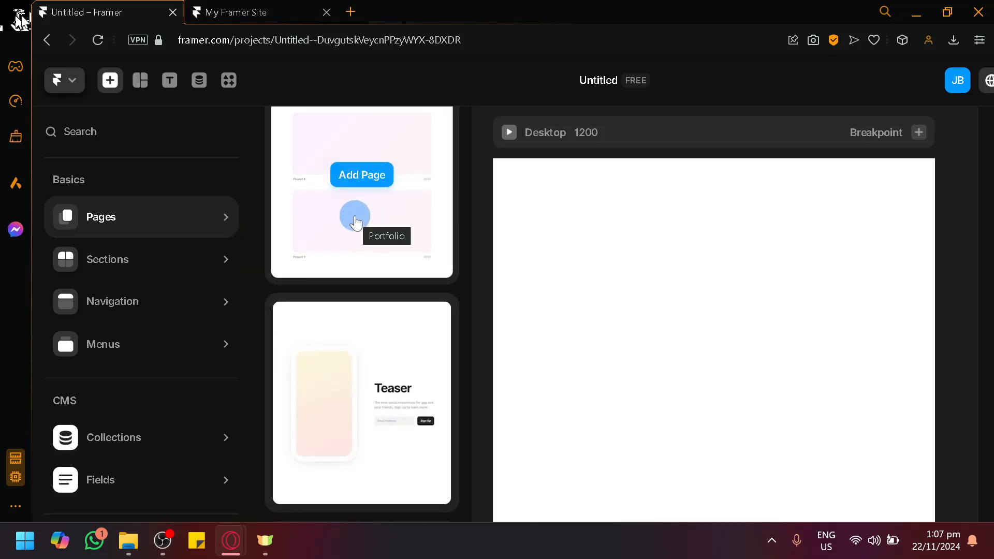
Add the Landing page template to the project and look over its Desktop and Tablet layouts.
scroll(355, 222, up, 5)
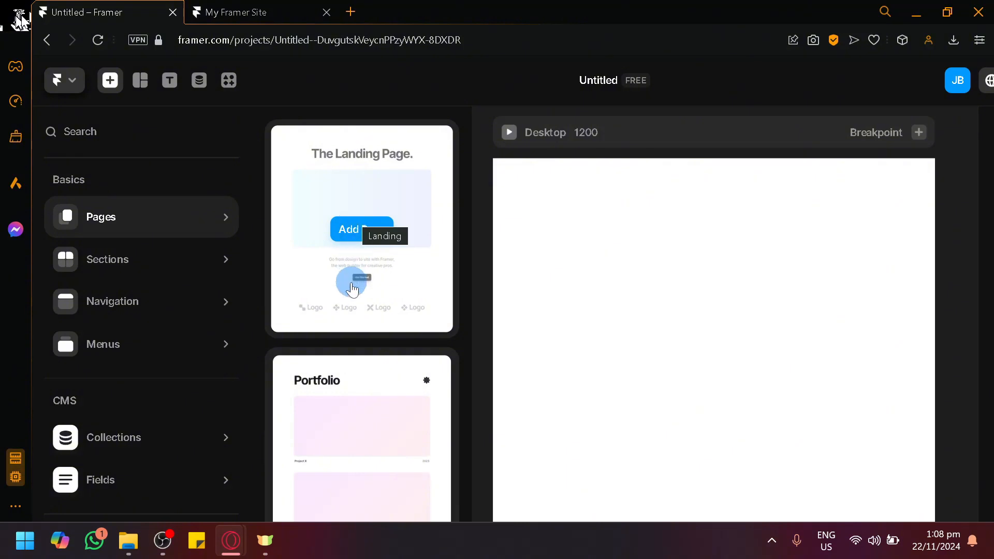
click(351, 234)
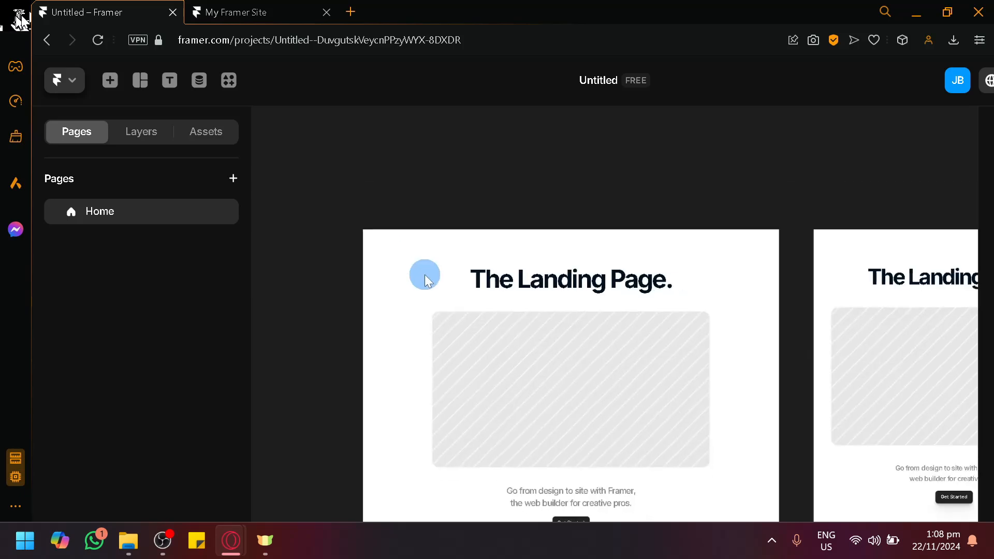
scroll(422, 277, down, 5)
scroll(425, 279, down, 4)
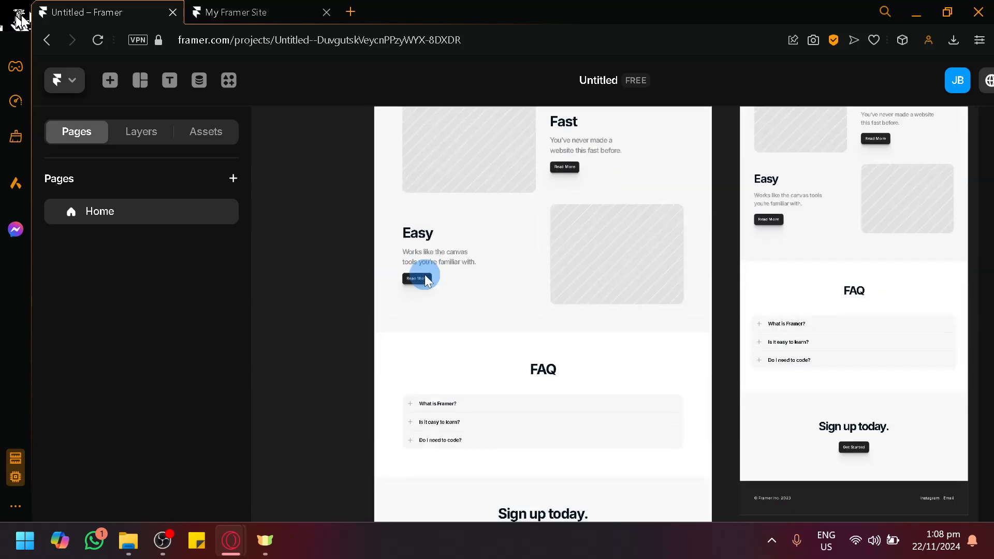
scroll(424, 280, up, 8)
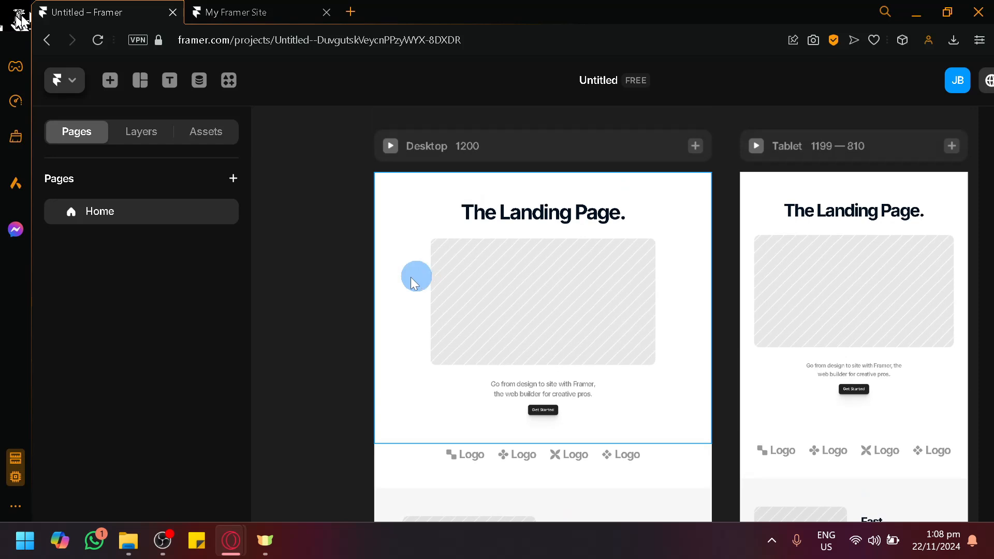
drag(301, 326, 236, 273)
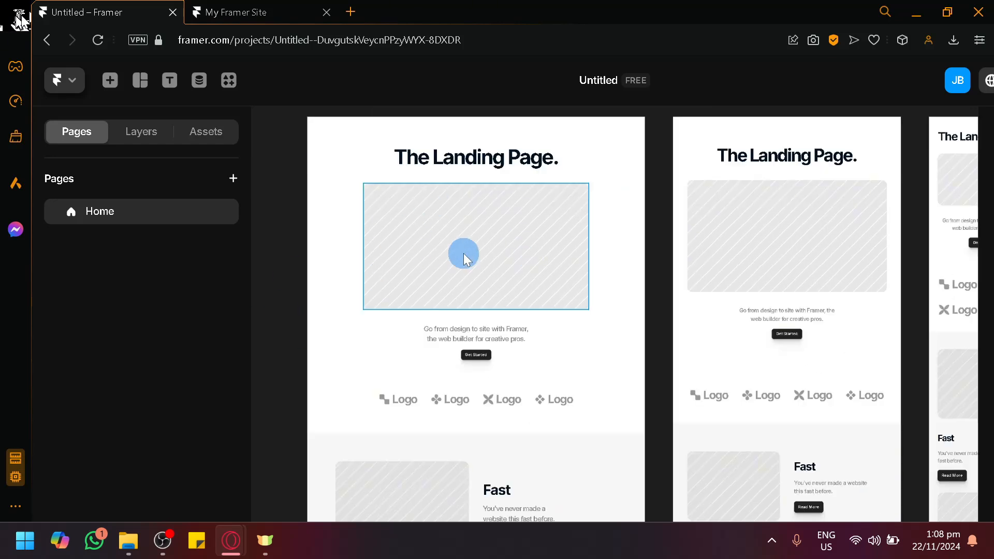
drag(632, 324, 599, 347)
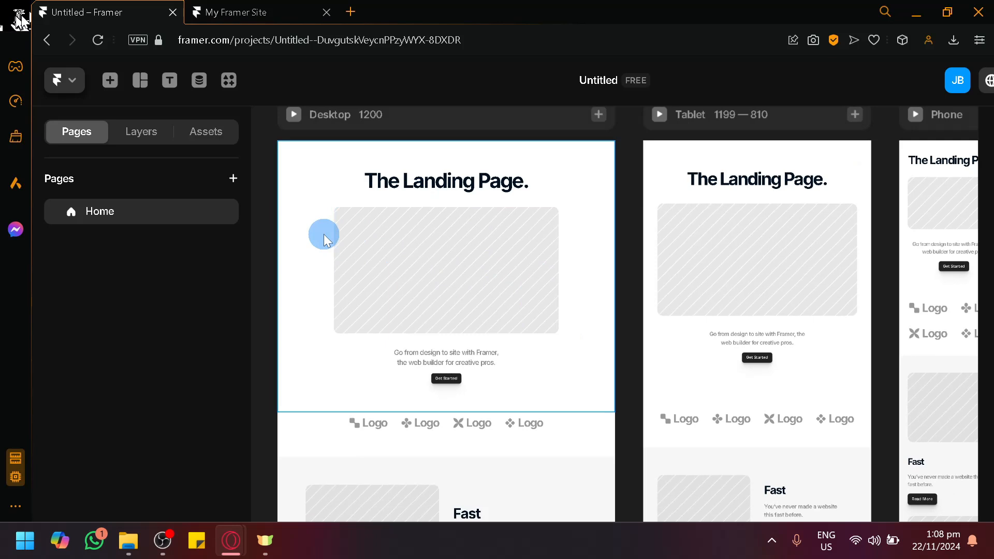
Select the Desktop layout's header section and examine its size, layout, style and accessibility properties.
click(300, 251)
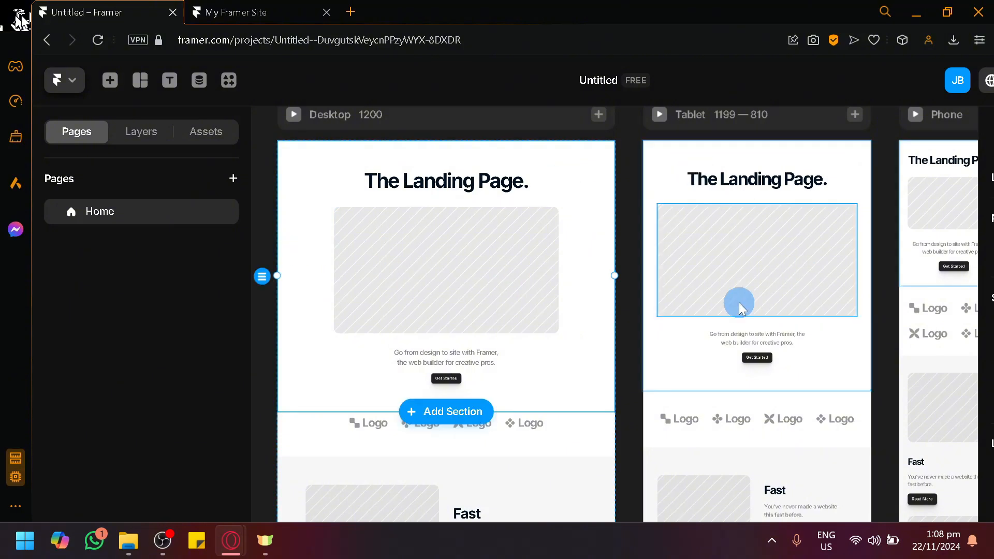
key(ctrl+minus)
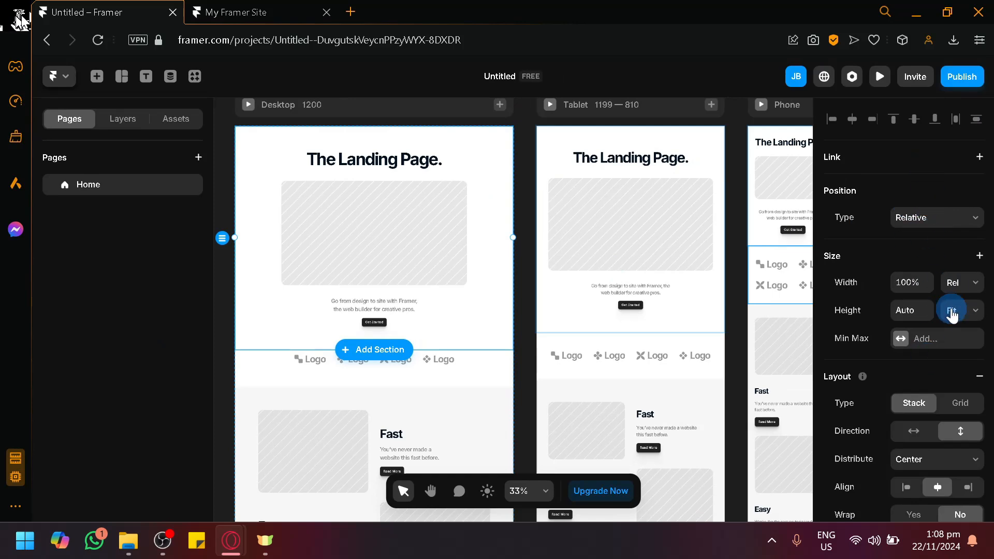
scroll(951, 315, down, 12)
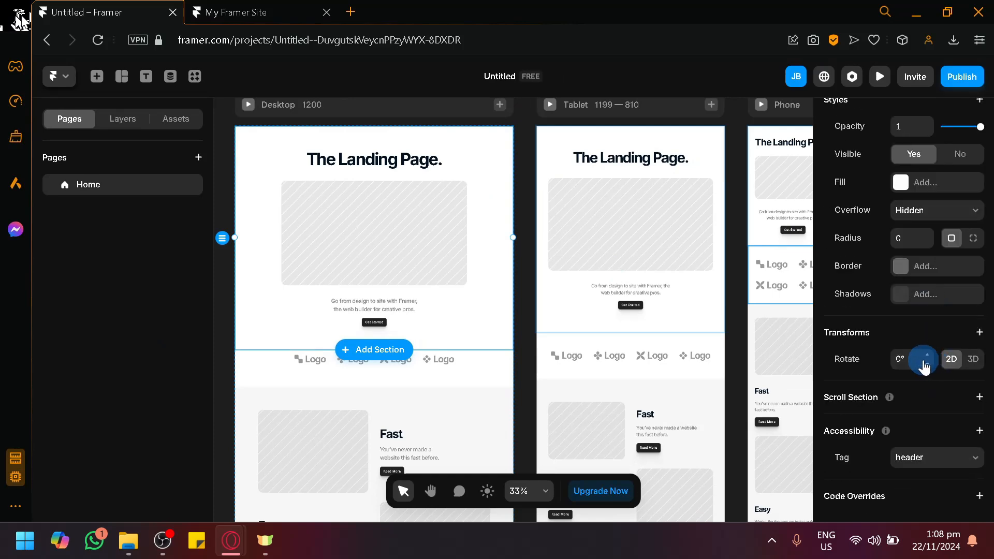
scroll(924, 366, up, 12)
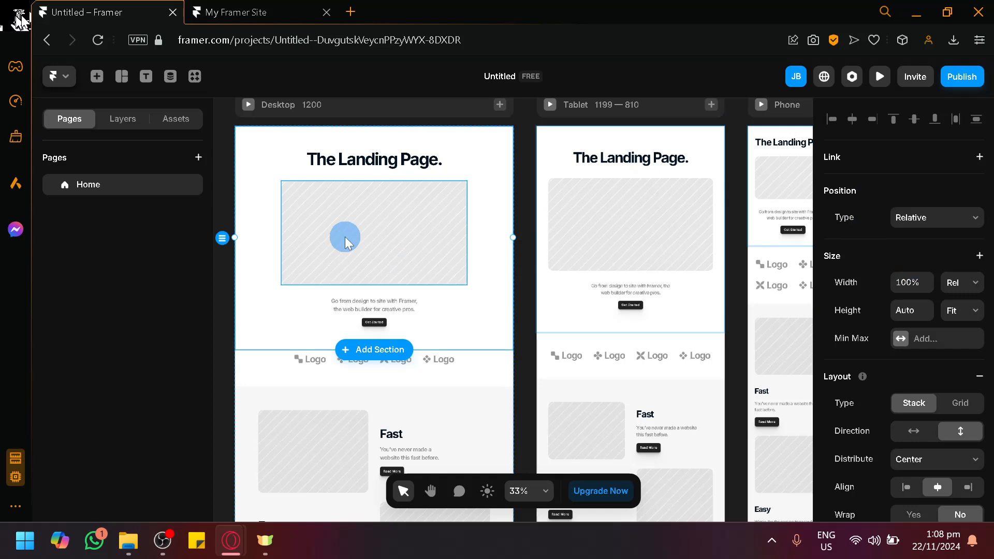
Replace the Desktop layout's heading text with "Welcome to my website".
click(384, 160)
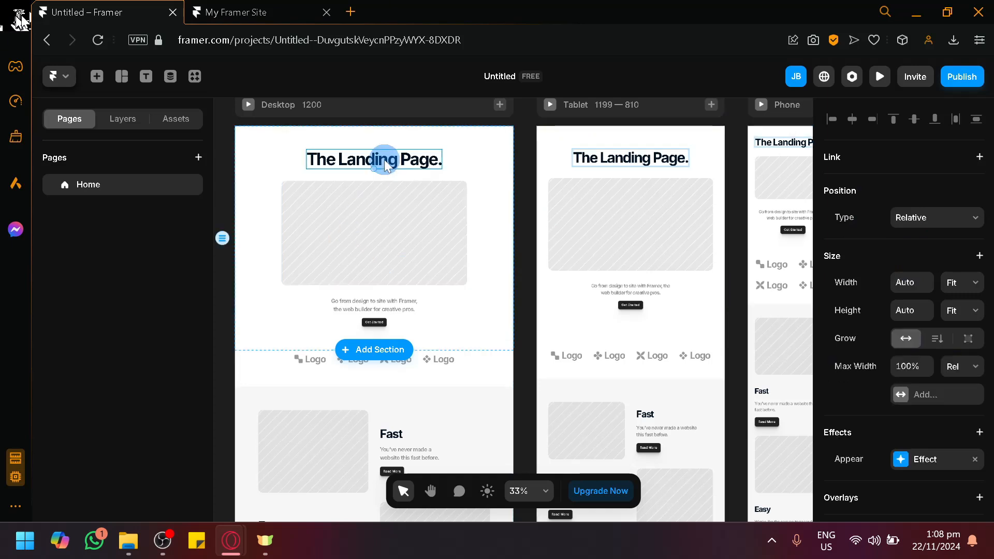
double_click(375, 163)
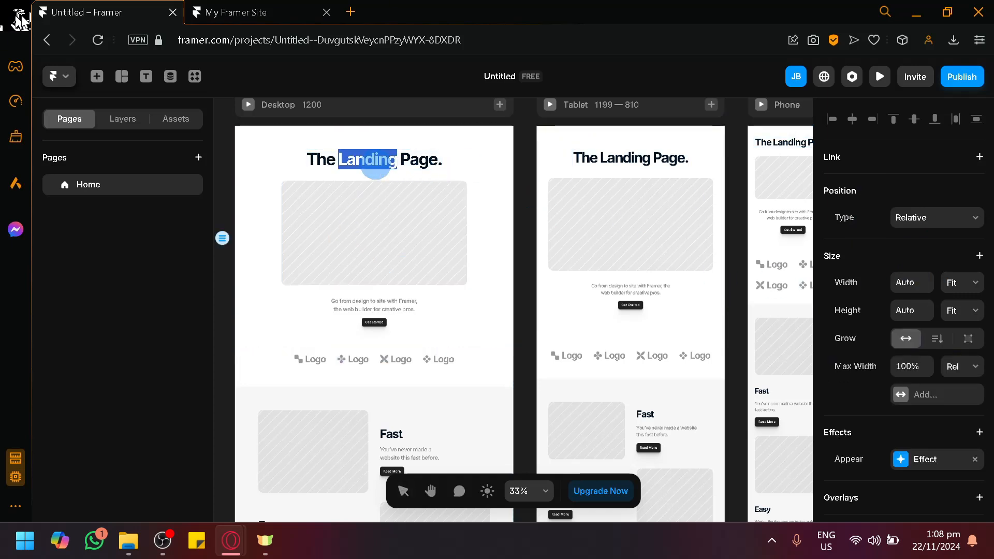
click(433, 161)
drag(440, 163, 285, 218)
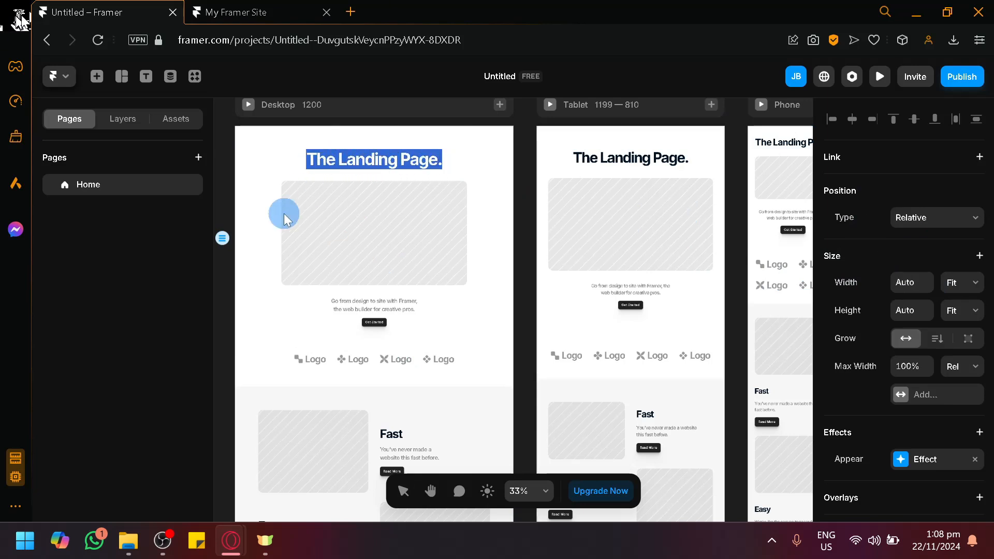
text(Welcome to my)
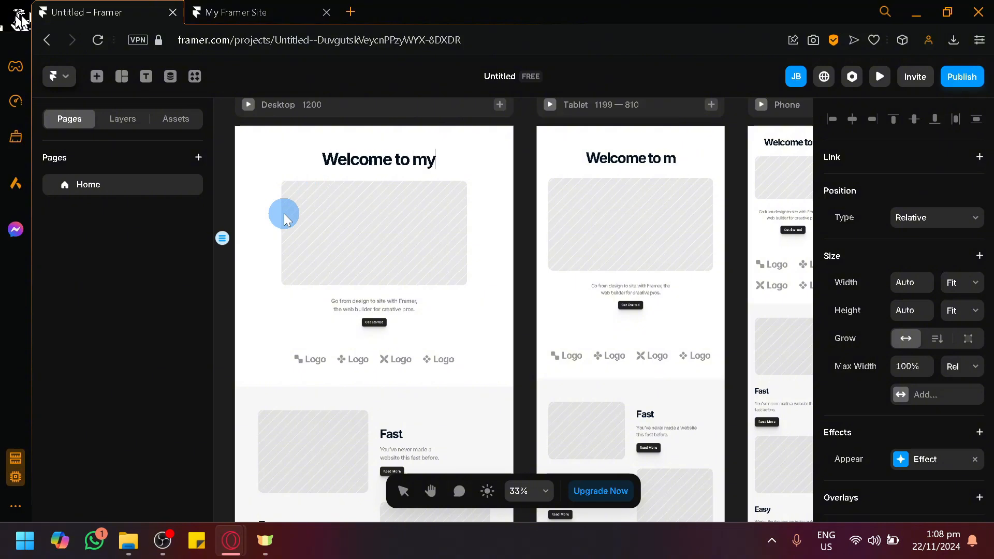
text( Web)
key(BackSpace)
key(BackSpace)
key(BackSpace)
text(webs)
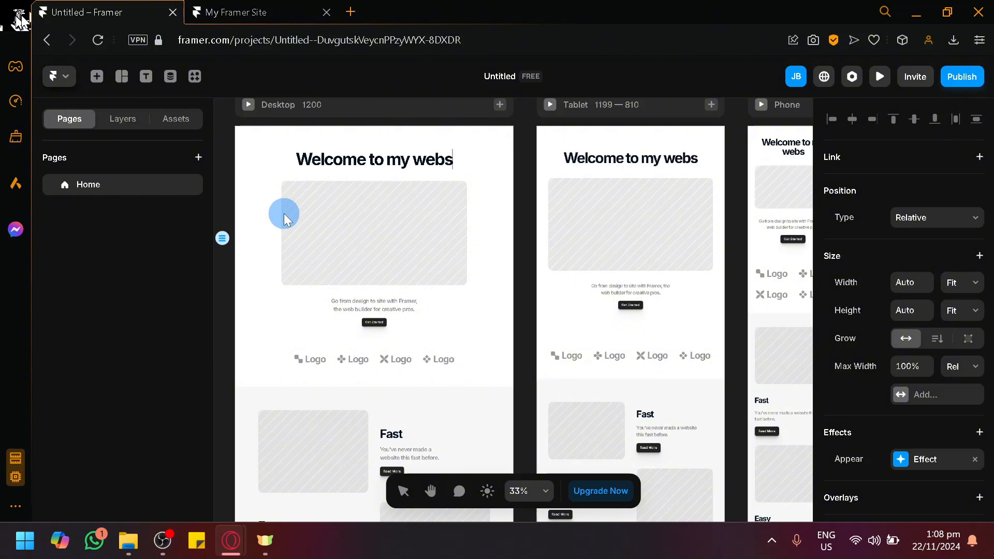
text(ite)
Fill the image placeholder under the Desktop heading with the downloaded black-and-white pug photo.
scroll(633, 202, right, 3)
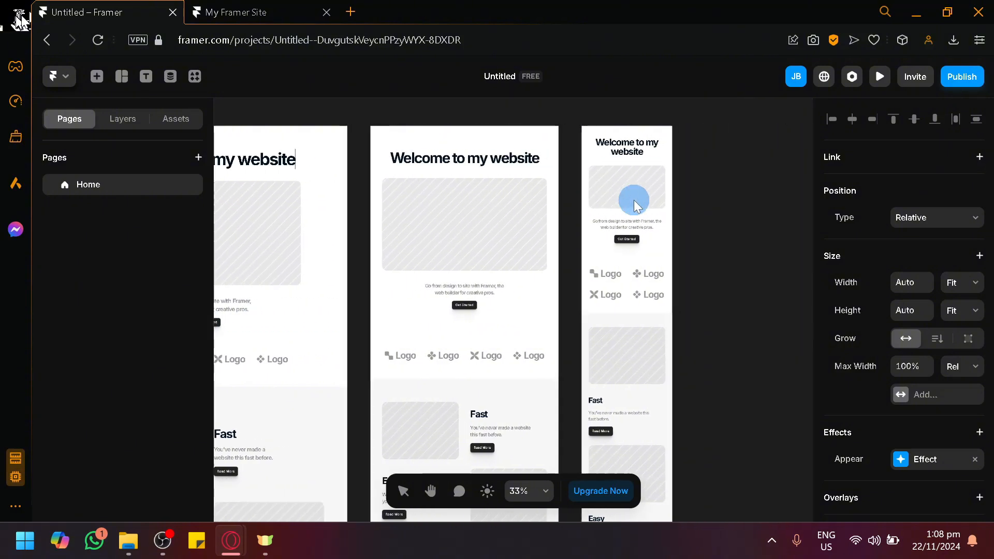
scroll(633, 201, left, 3)
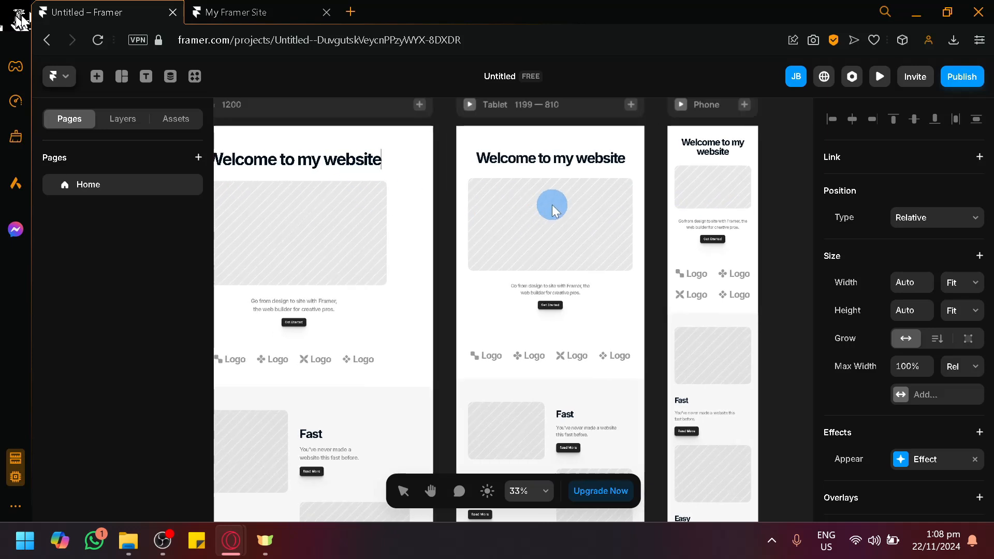
scroll(551, 204, left, 3)
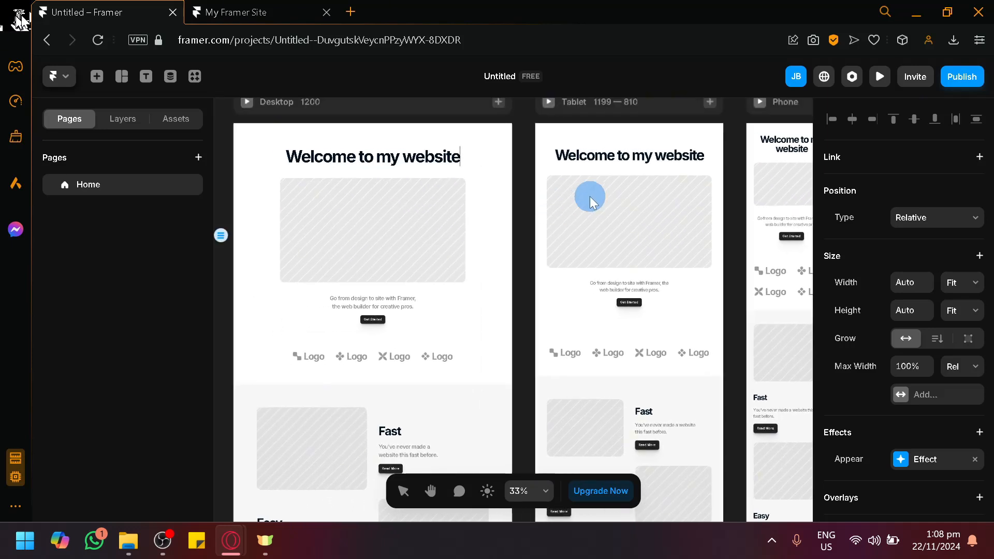
scroll(605, 161, up, 3)
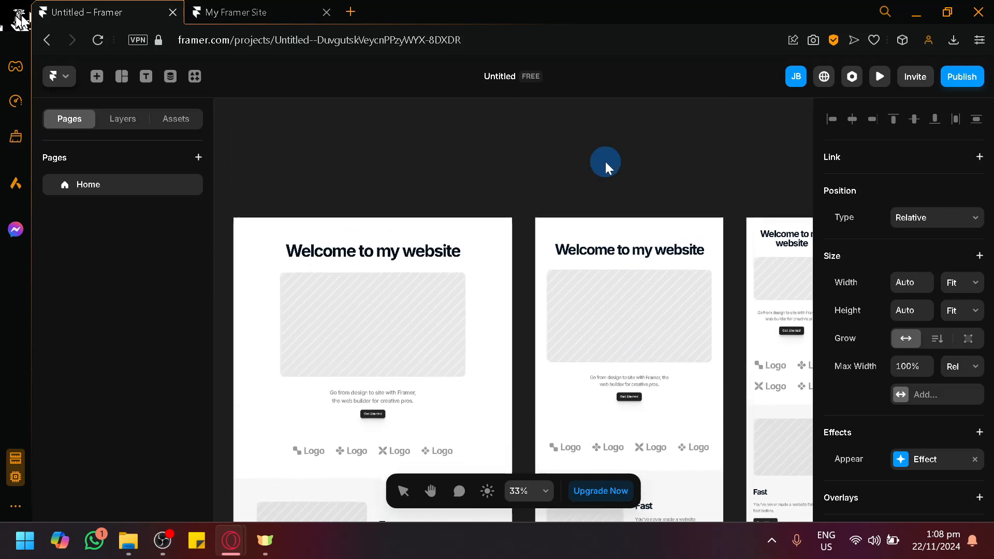
drag(635, 188, 623, 151)
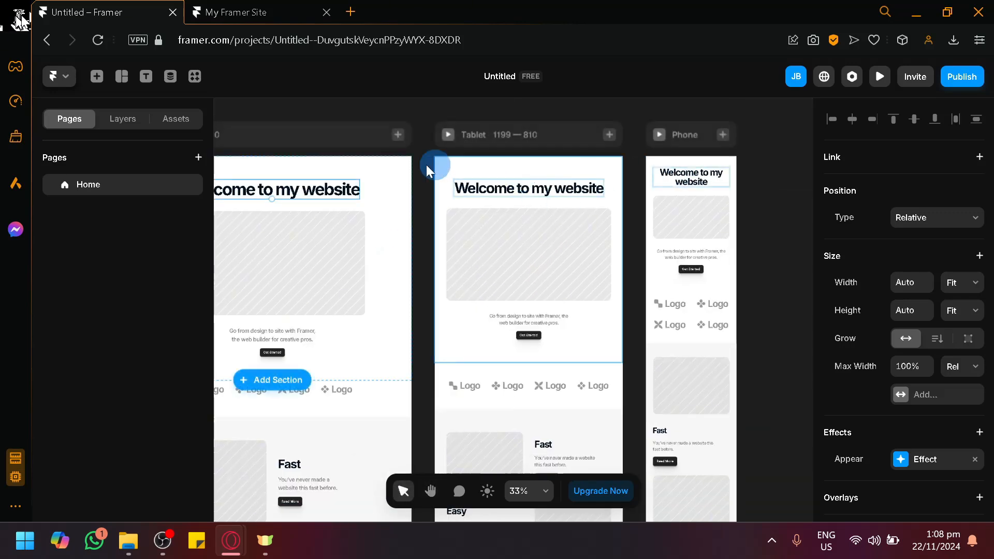
click(515, 254)
click(499, 265)
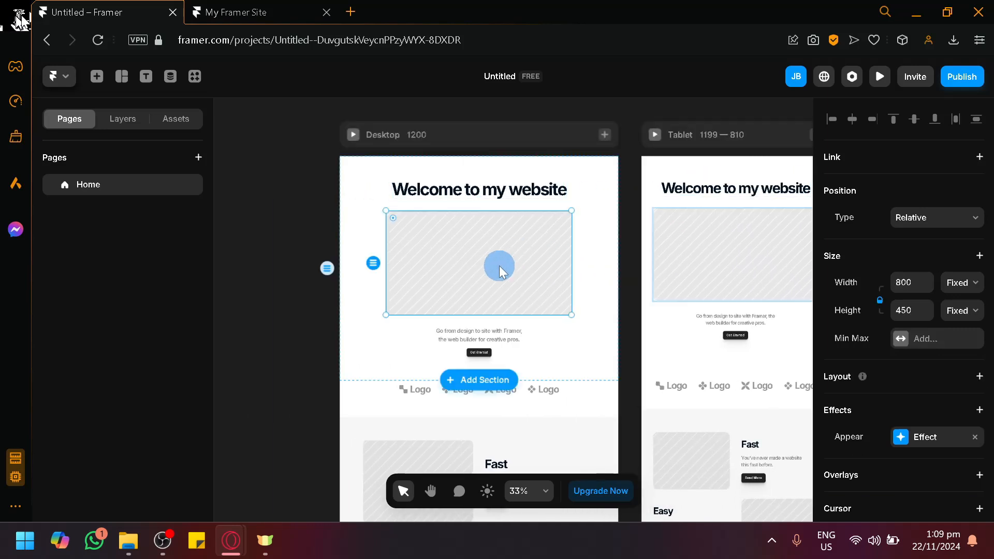
double_click(499, 265)
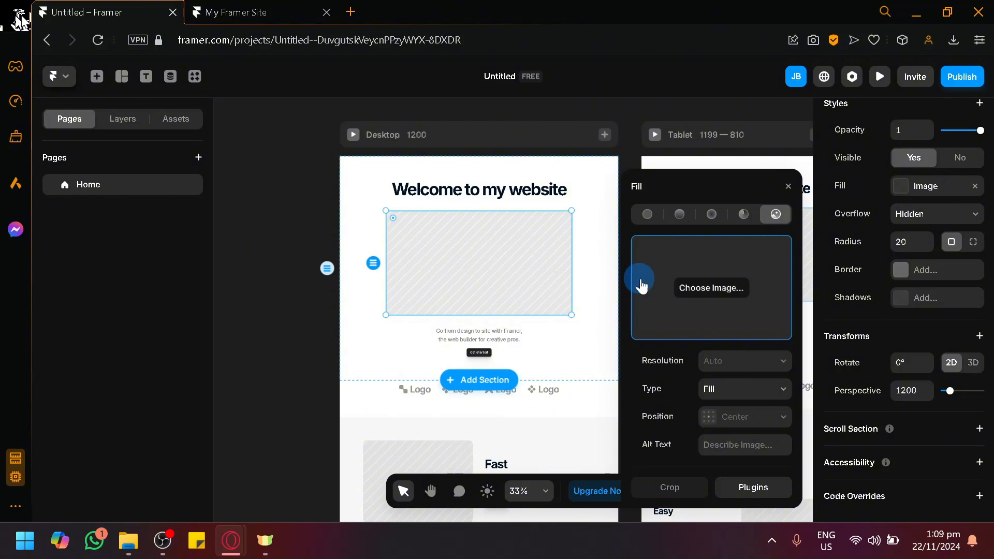
click(698, 290)
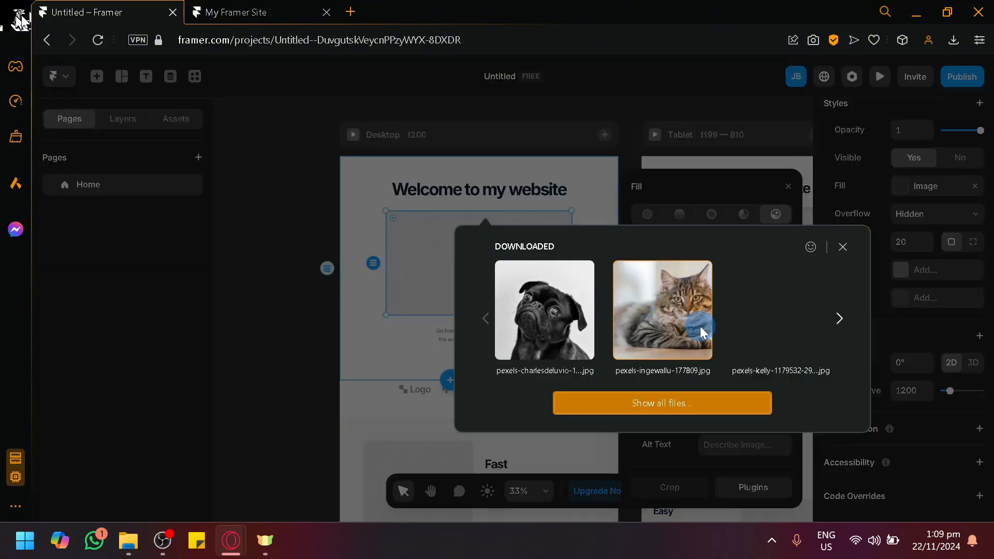
click(545, 331)
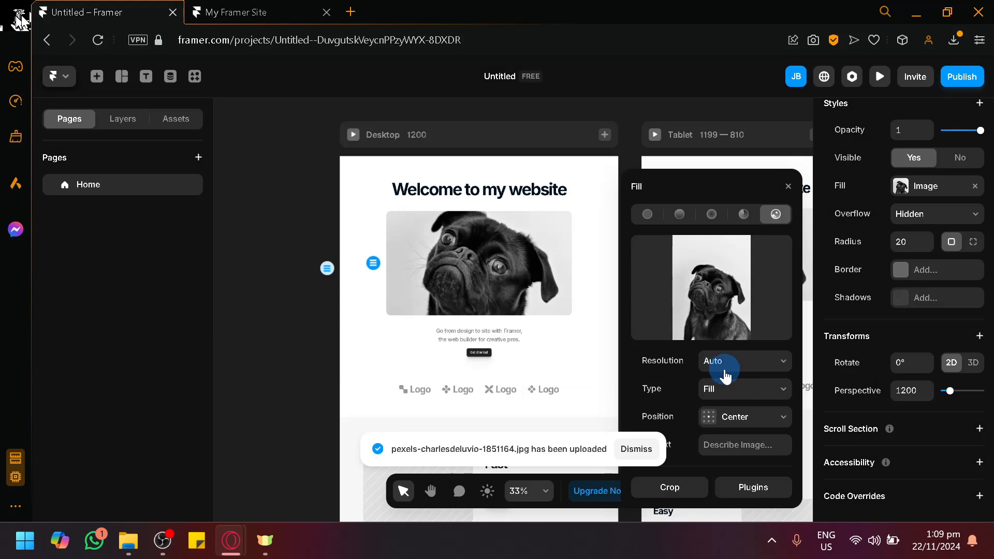
Examine the Resolution, Type and Position options of the header image's fill.
click(726, 369)
click(729, 368)
click(729, 389)
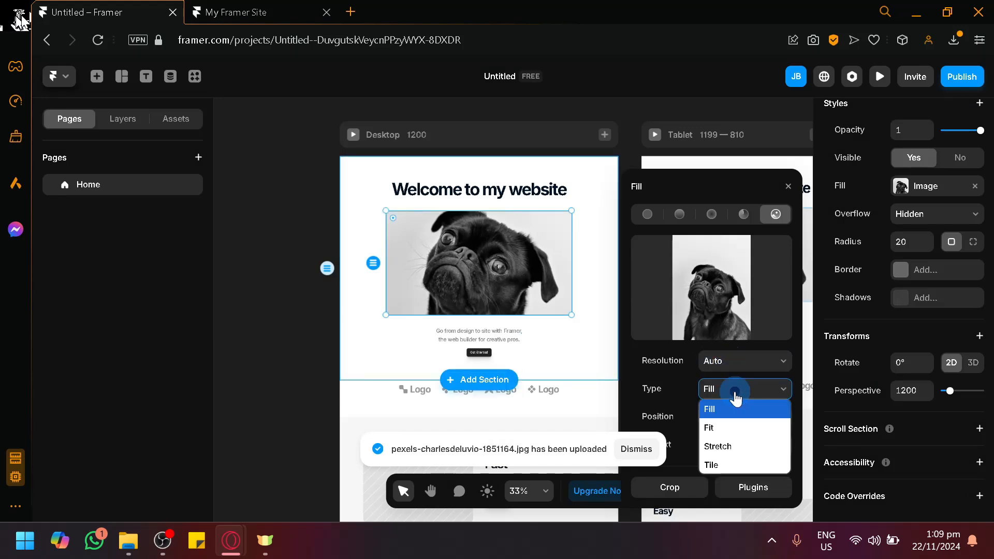
click(732, 391)
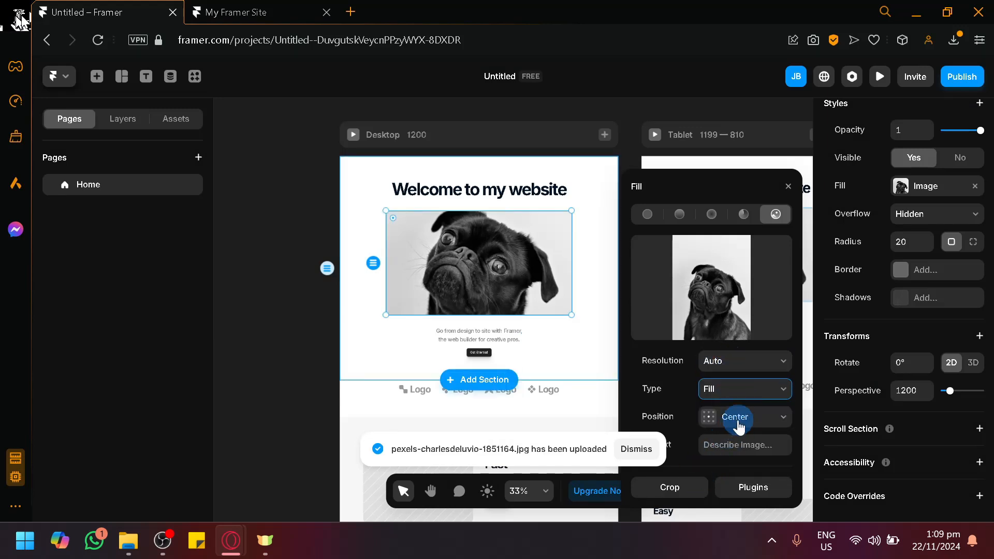
click(737, 420)
click(734, 418)
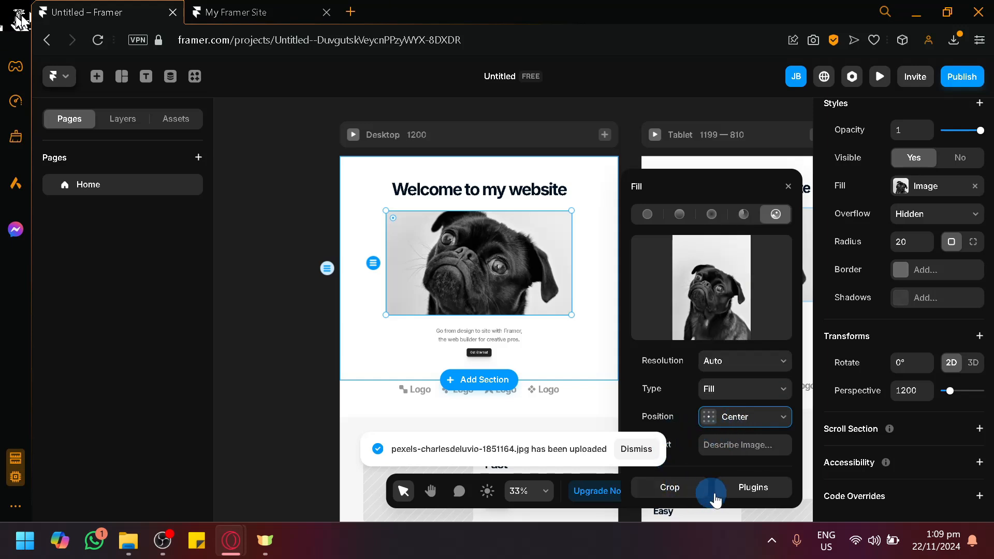
Look through the plugins offered for the image fill and try to launch ASCII.
click(750, 489)
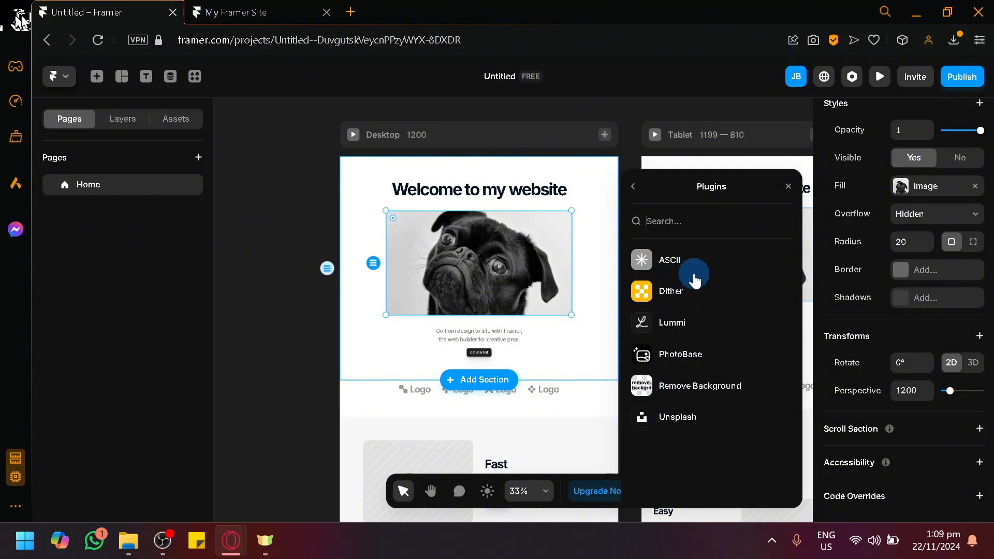
click(667, 261)
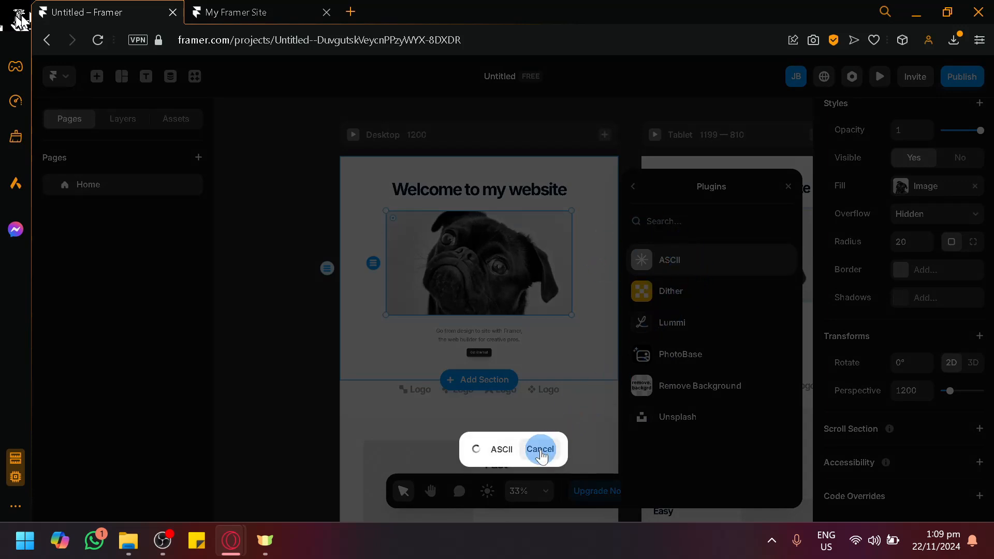
click(541, 454)
click(788, 188)
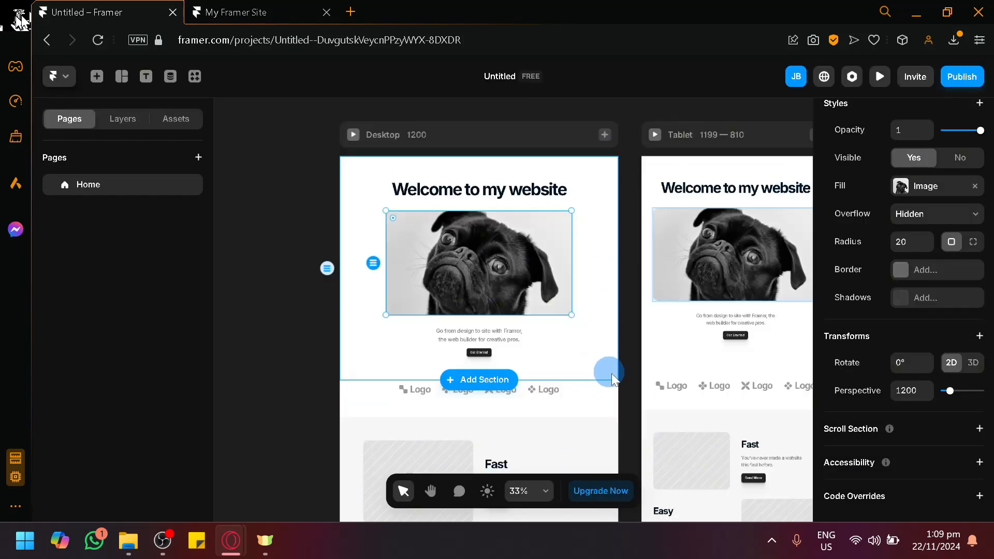
click(638, 365)
Select the Get Started label in the Desktop header and examine its content, font, weight, colour and size properties.
click(481, 356)
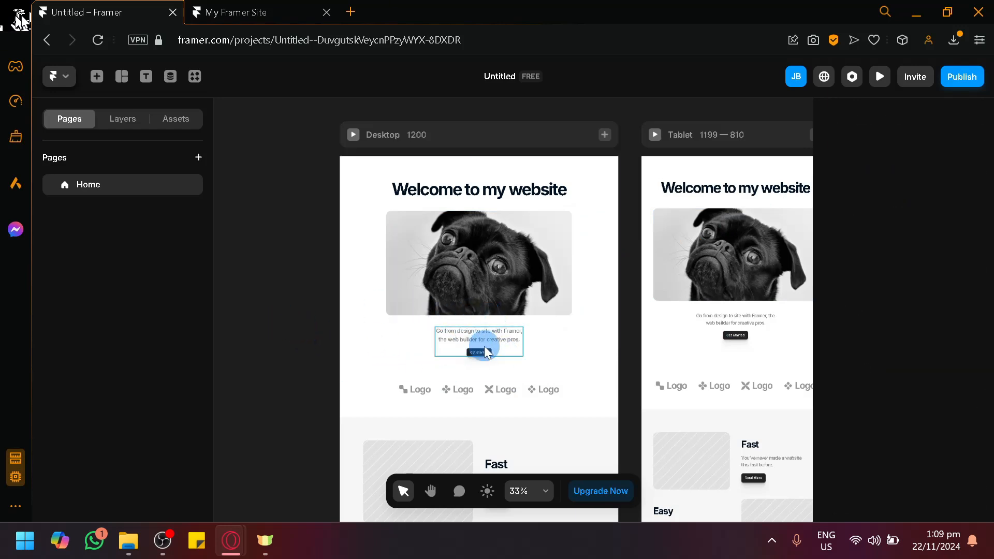
scroll(904, 277, down, 5)
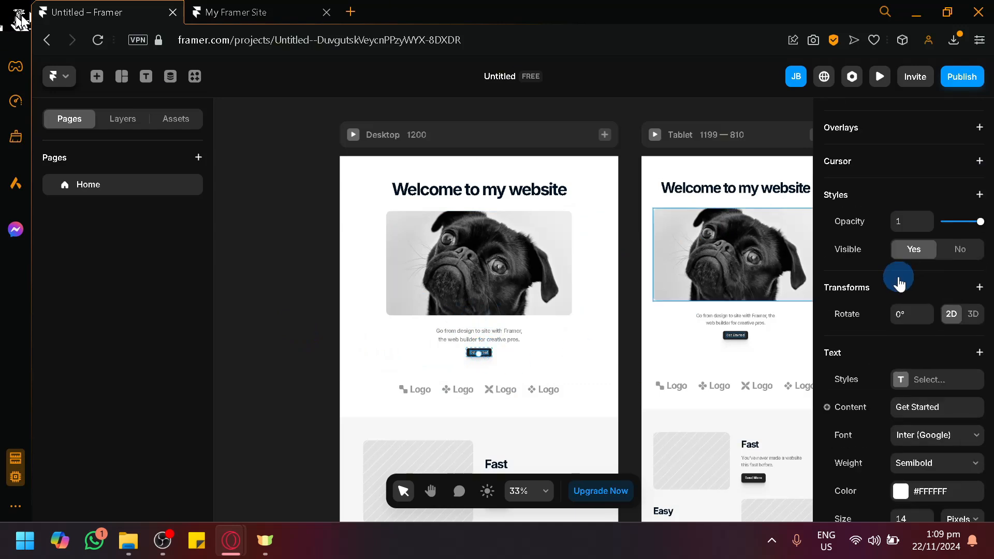
scroll(900, 280, up, 5)
scroll(909, 238, down, 8)
scroll(875, 217, up, 3)
scroll(859, 321, down, 3)
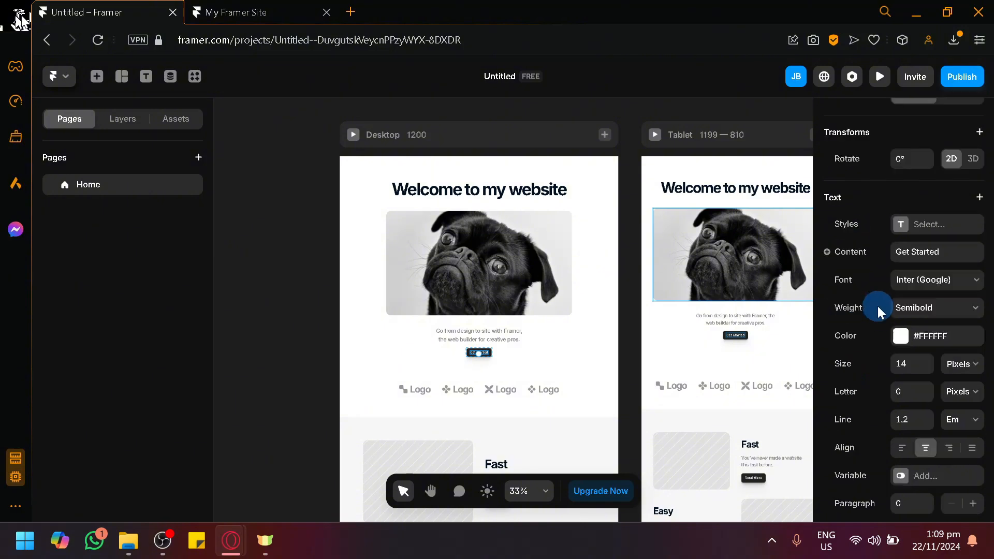
drag(905, 251, 838, 263)
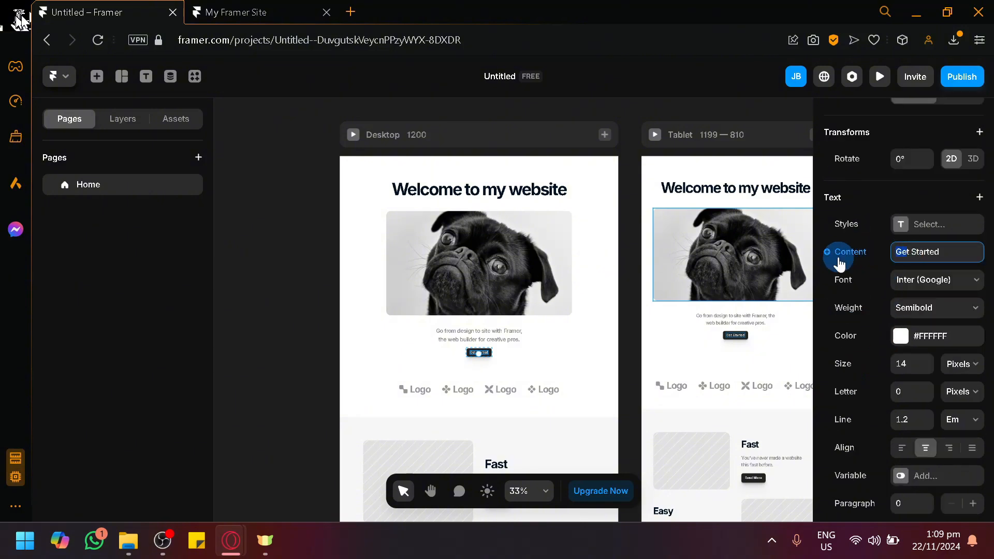
click(862, 326)
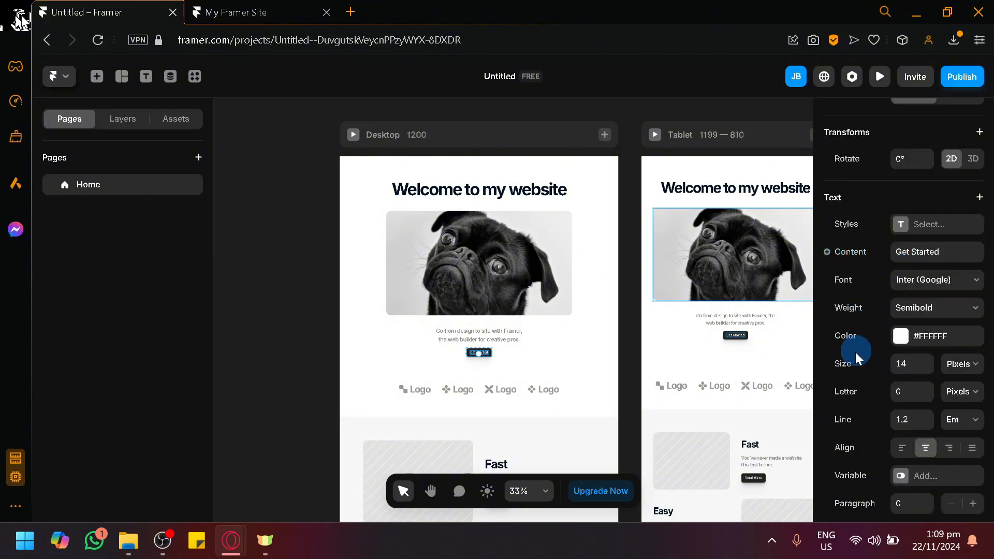
scroll(858, 331, down, 3)
click(307, 339)
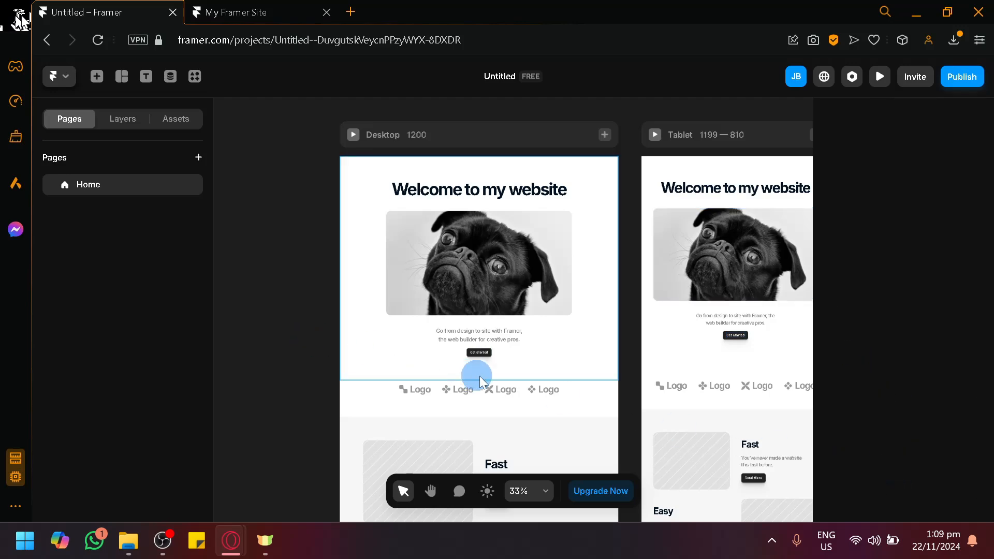
Select the whole Get Started button in the Desktop header and locate it in the page's layer tree.
scroll(479, 376, up, 10)
click(412, 310)
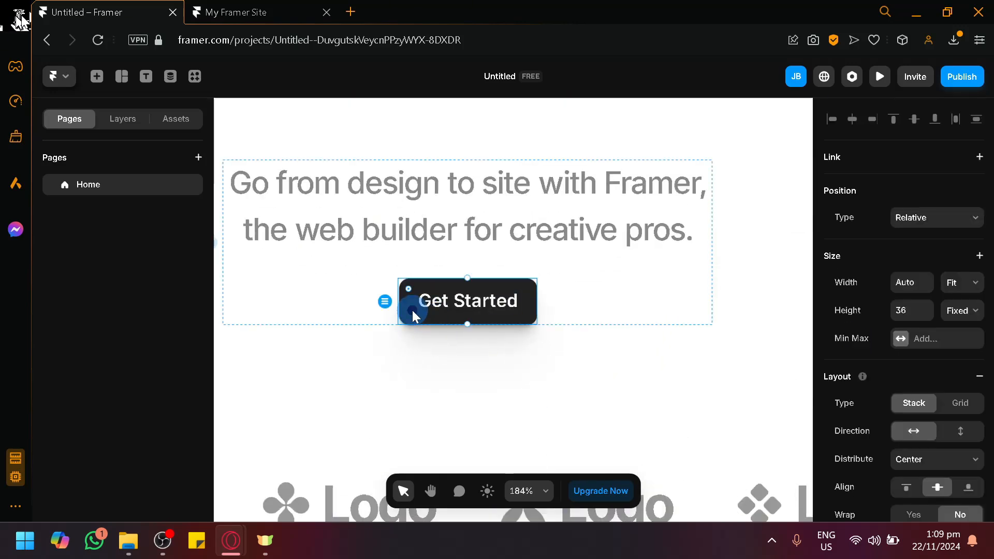
scroll(481, 350, down, 5)
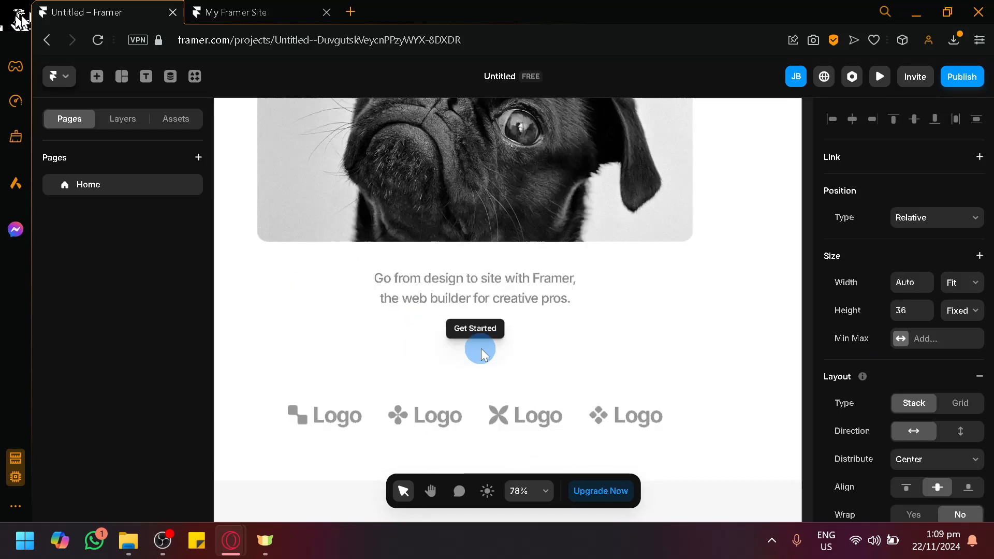
scroll(905, 393, down, 5)
scroll(905, 388, up, 5)
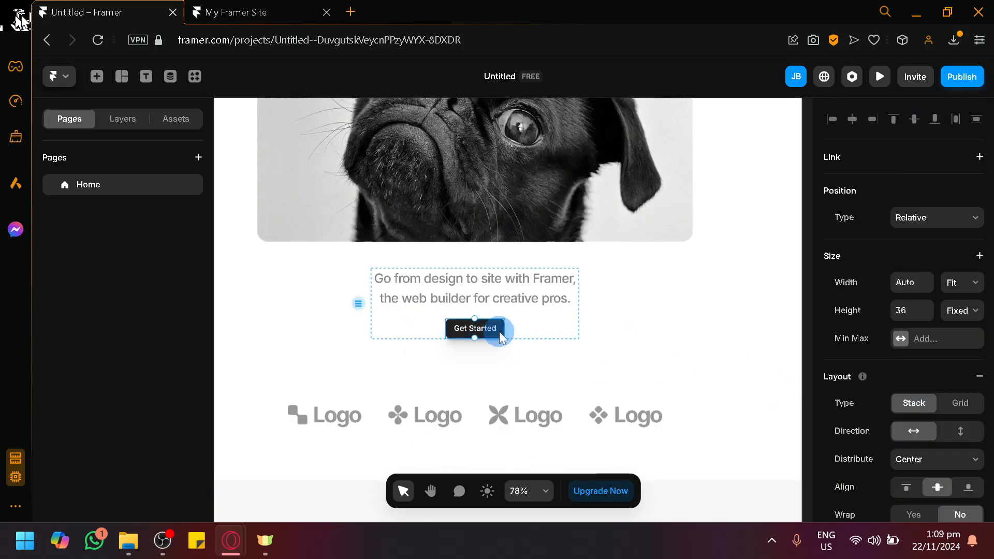
click(121, 120)
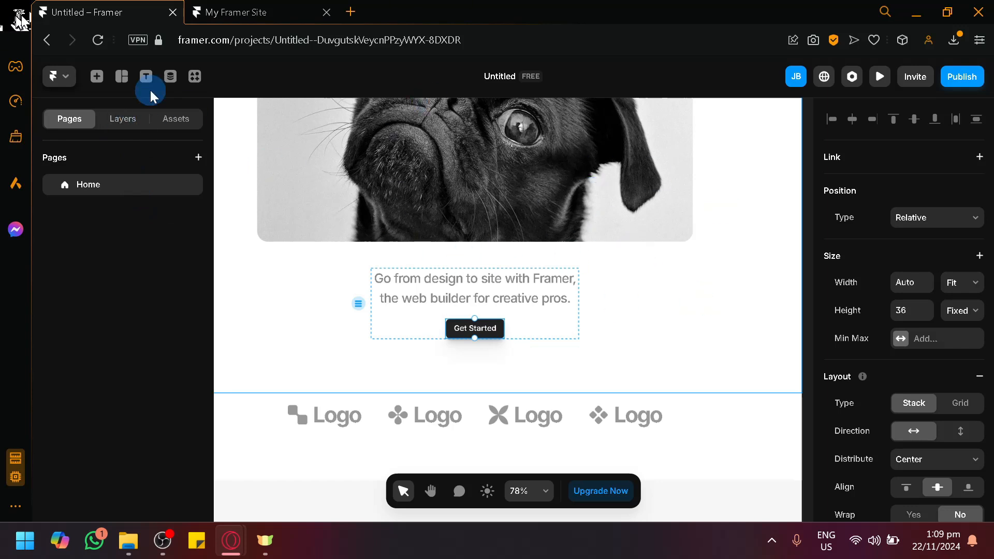
click(119, 129)
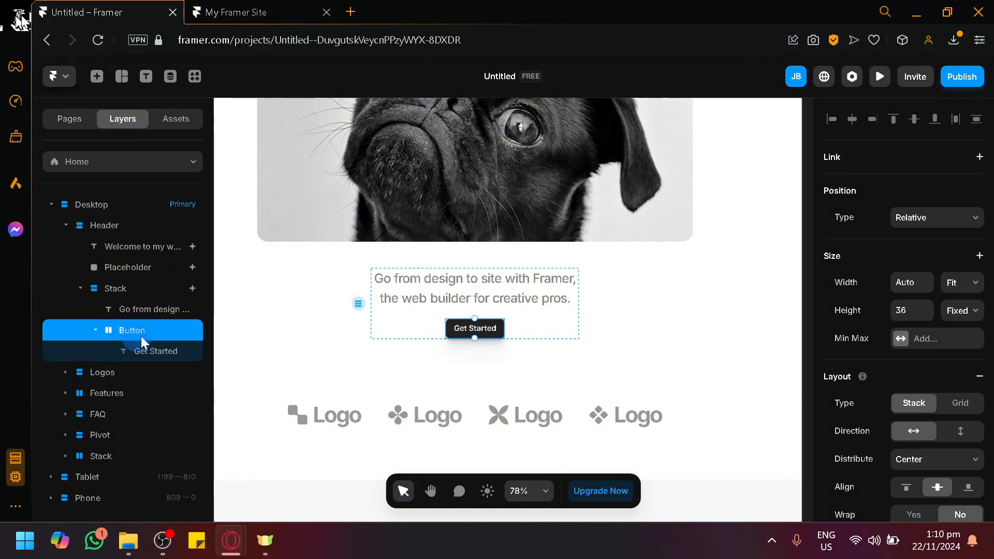
Examine the Get Started button's size, layout, padding, fill, radius and shadow properties.
scroll(954, 261, down, 6)
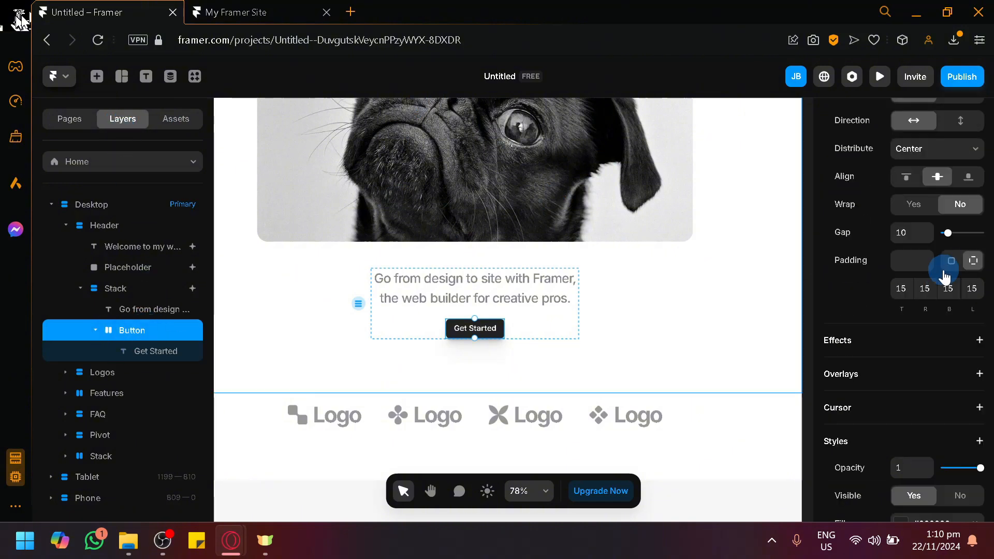
scroll(932, 290, up, 6)
scroll(891, 289, down, 12)
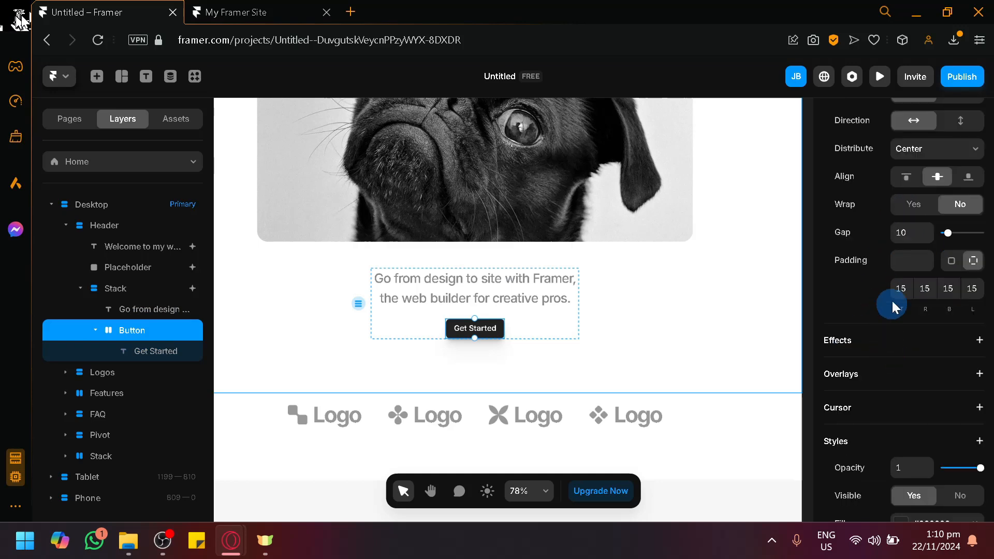
scroll(913, 258, up, 6)
scroll(911, 342, down, 5)
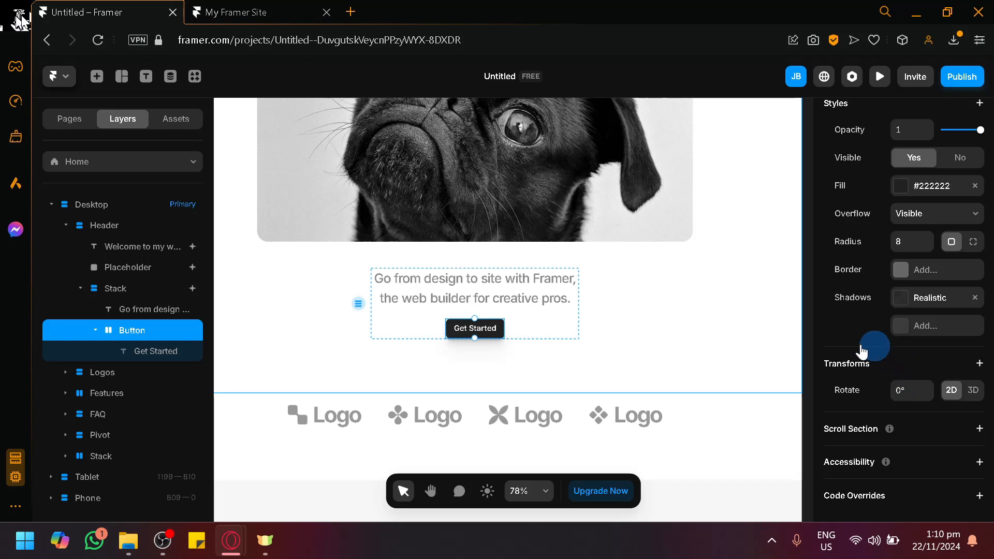
Open the first logo's graphic in the Desktop Logos section for vector editing and examine its path properties.
click(284, 419)
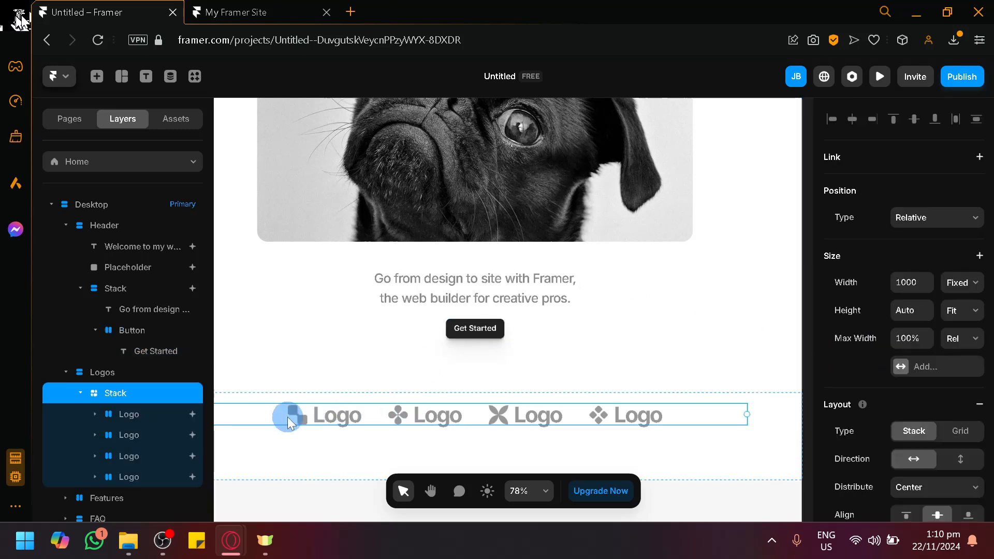
click(308, 412)
double_click(144, 434)
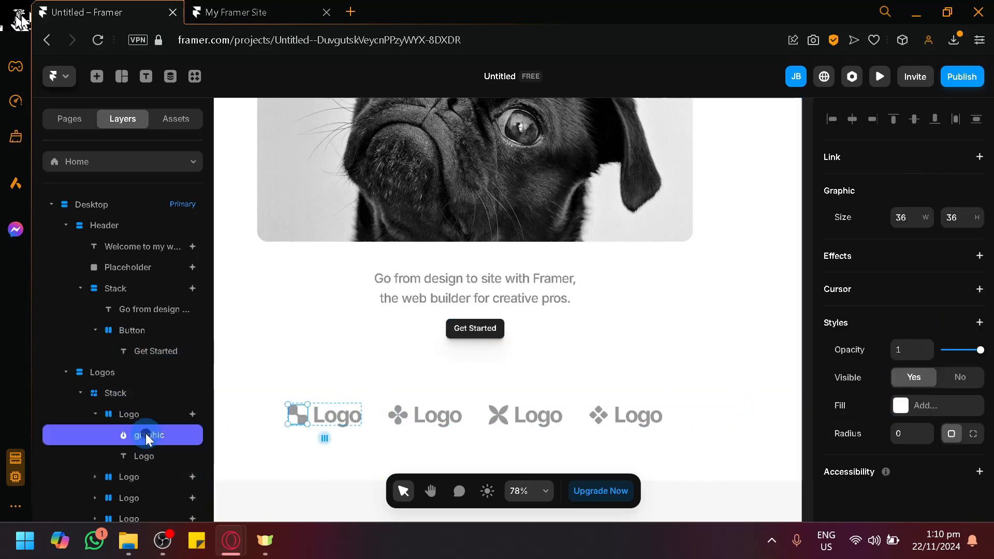
click(122, 439)
click(122, 439)
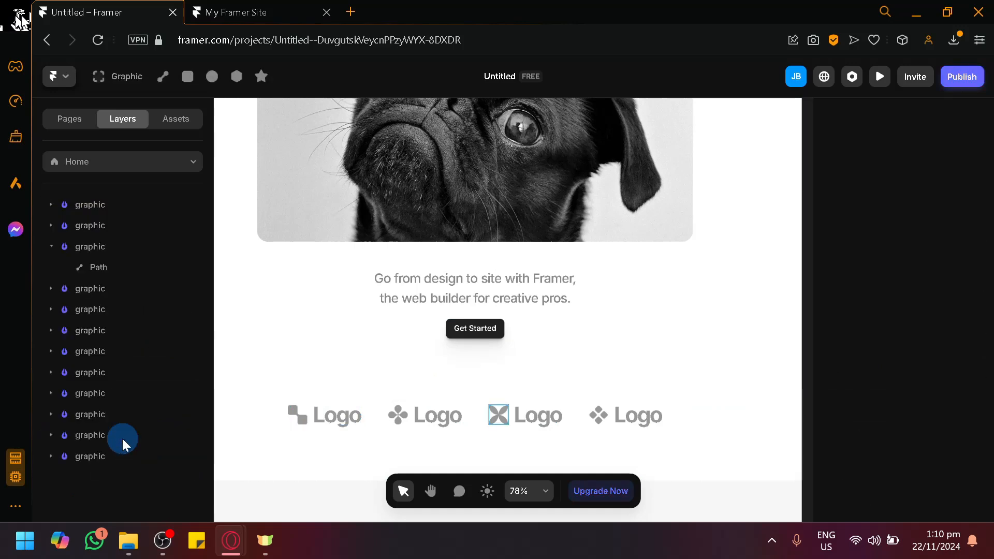
double_click(305, 416)
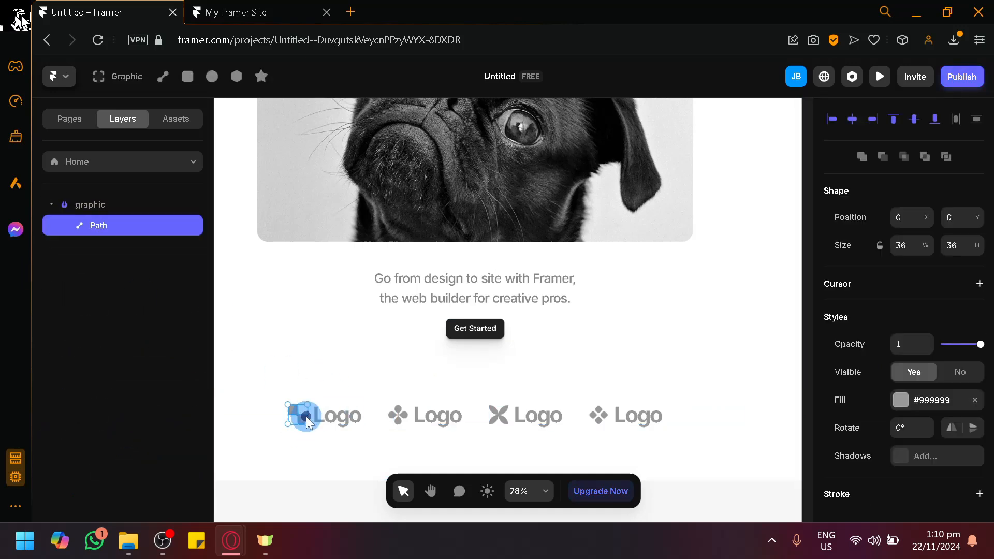
scroll(472, 373, down, 5)
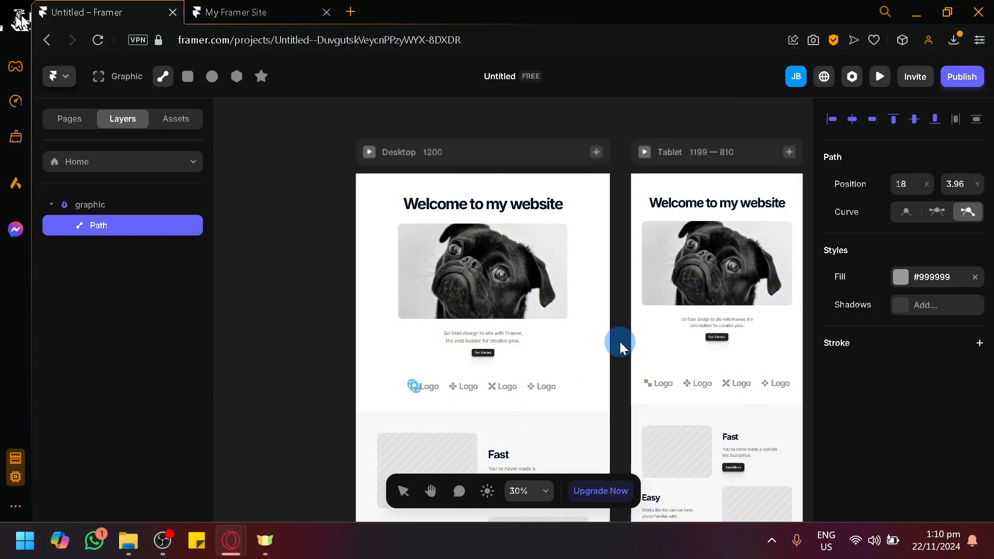
key(Escape)
Delete the whole FAQ section from the Desktop layout.
scroll(621, 344, down, 4)
scroll(456, 320, down, 2)
scroll(460, 339, down, 2)
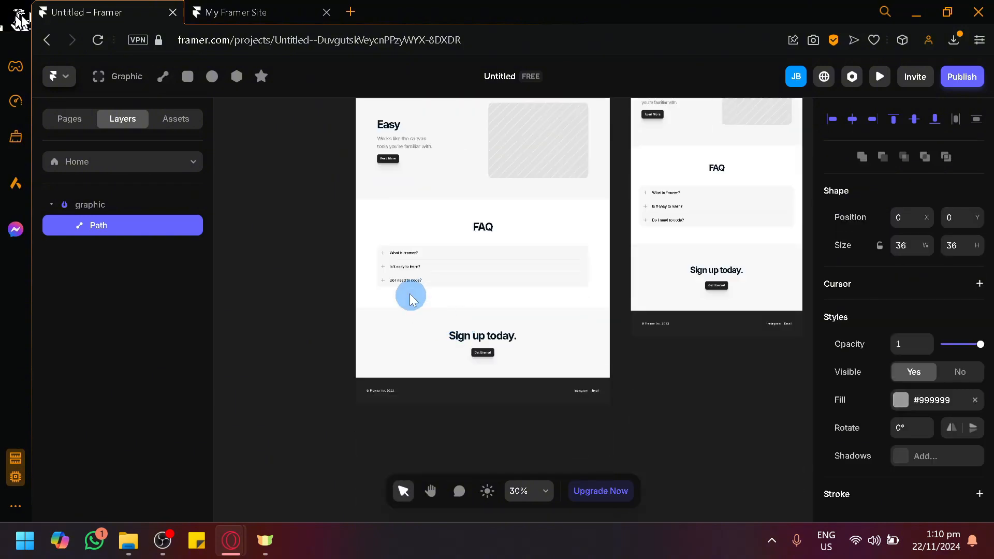
click(423, 261)
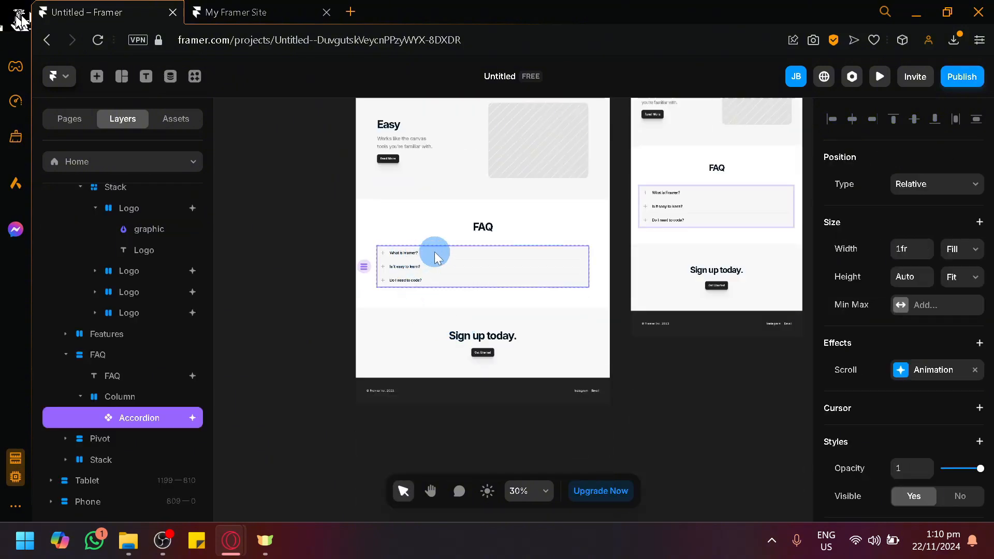
click(489, 228)
click(418, 228)
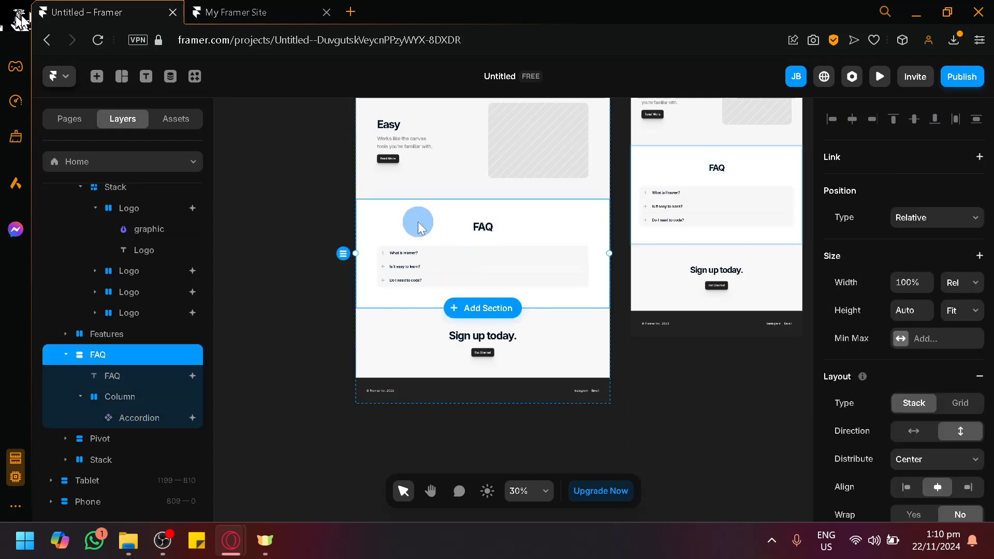
key(Delete)
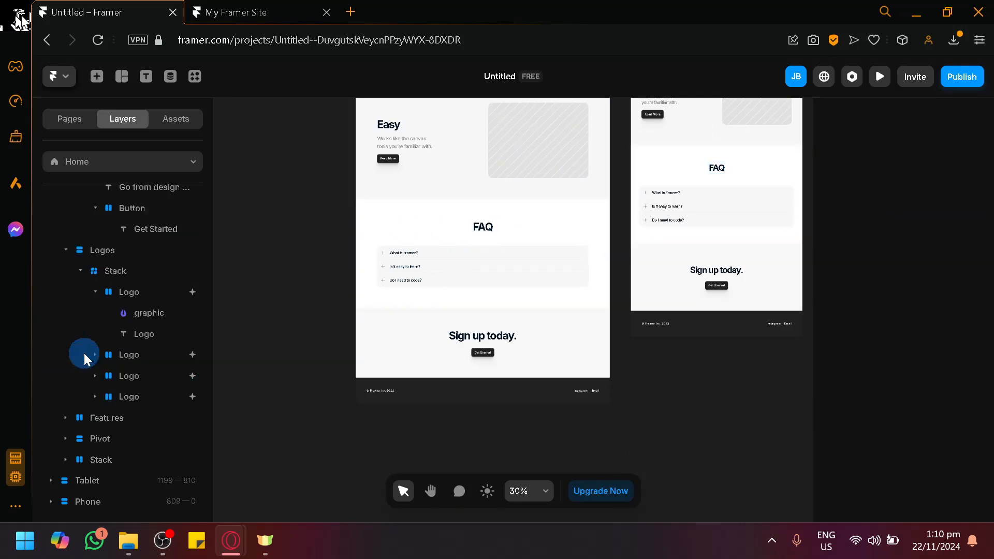
Delete the "Sign up today." section from the Desktop layout.
scroll(518, 357, up, 4)
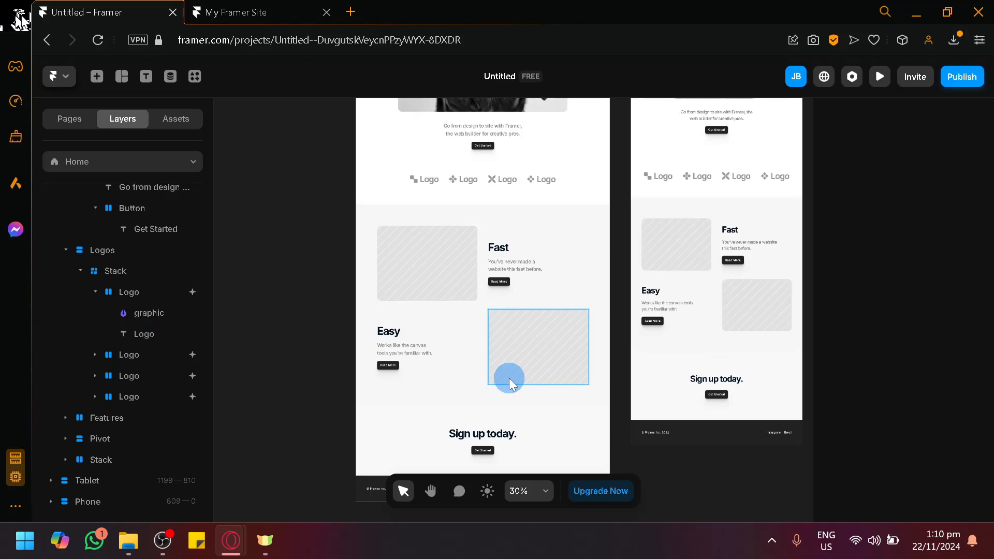
click(526, 420)
key(Delete)
Insert the ready-made three-card pricing section directly below the Features section in the Desktop layout.
click(521, 327)
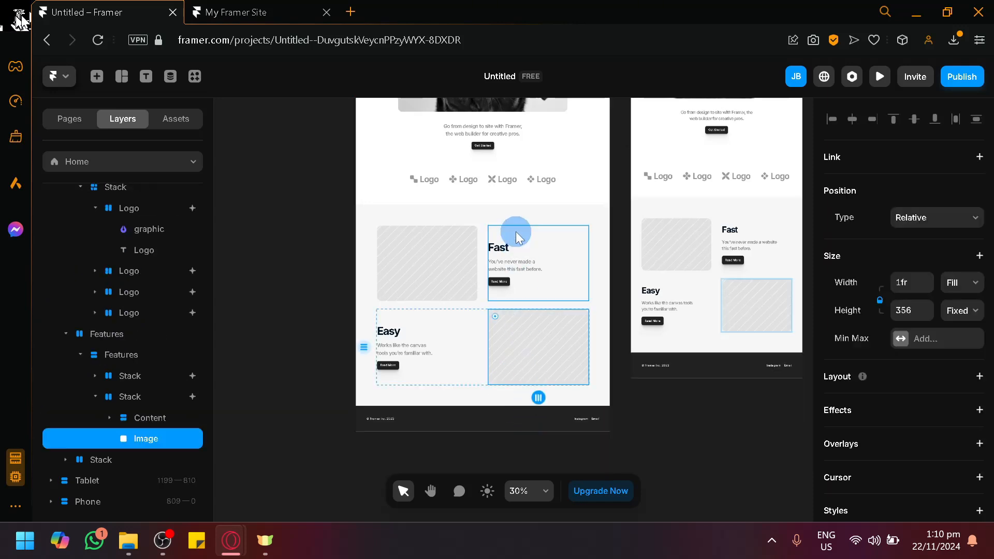
click(417, 257)
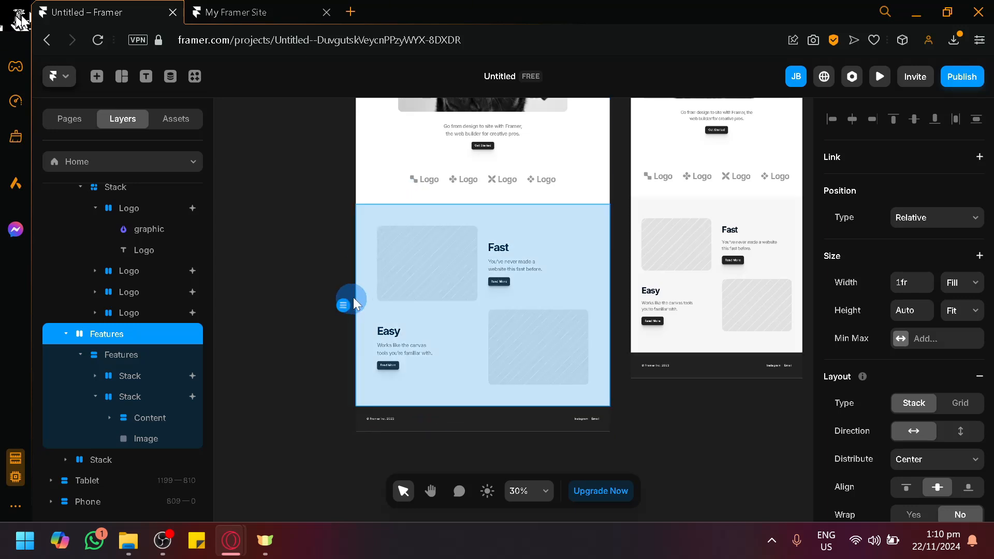
click(471, 407)
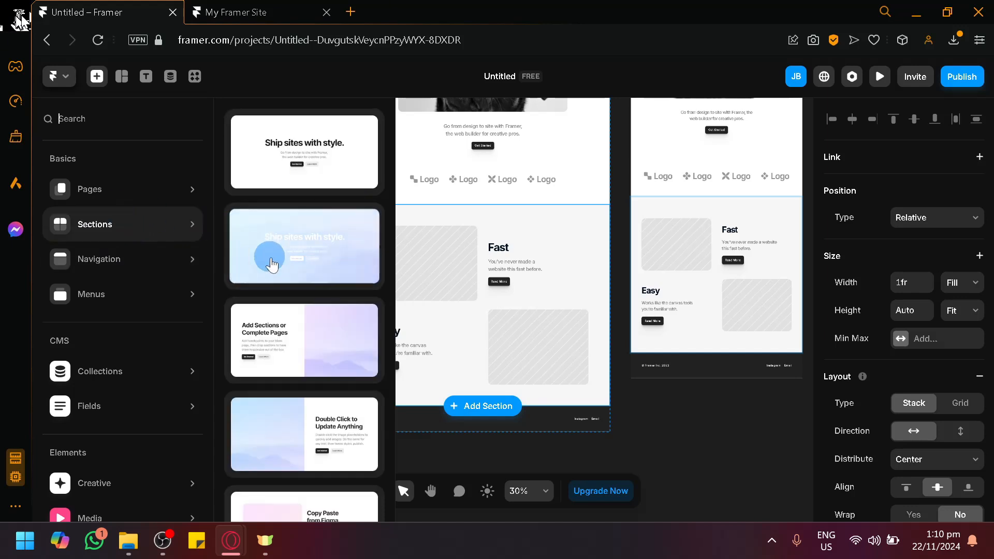
scroll(277, 321, down, 10)
scroll(306, 331, down, 6)
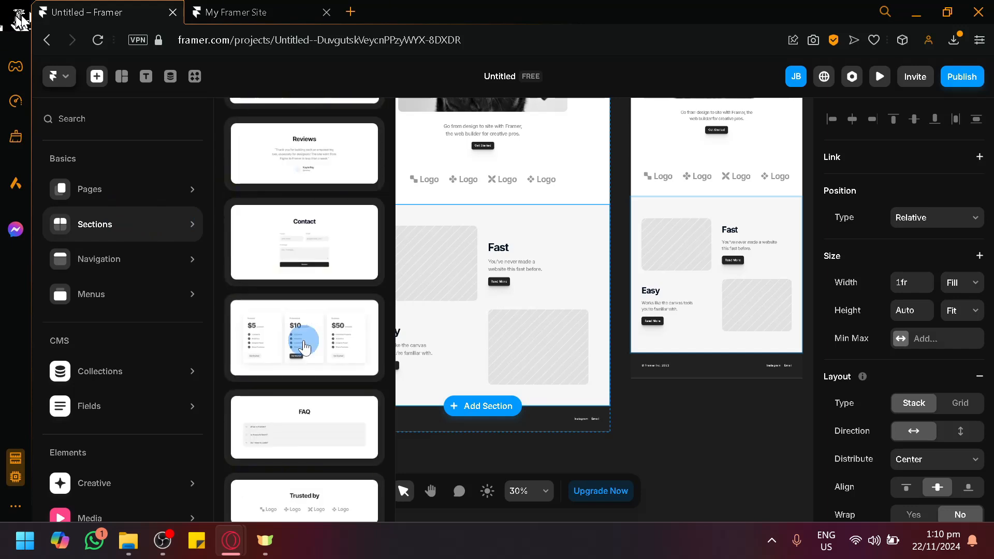
click(304, 343)
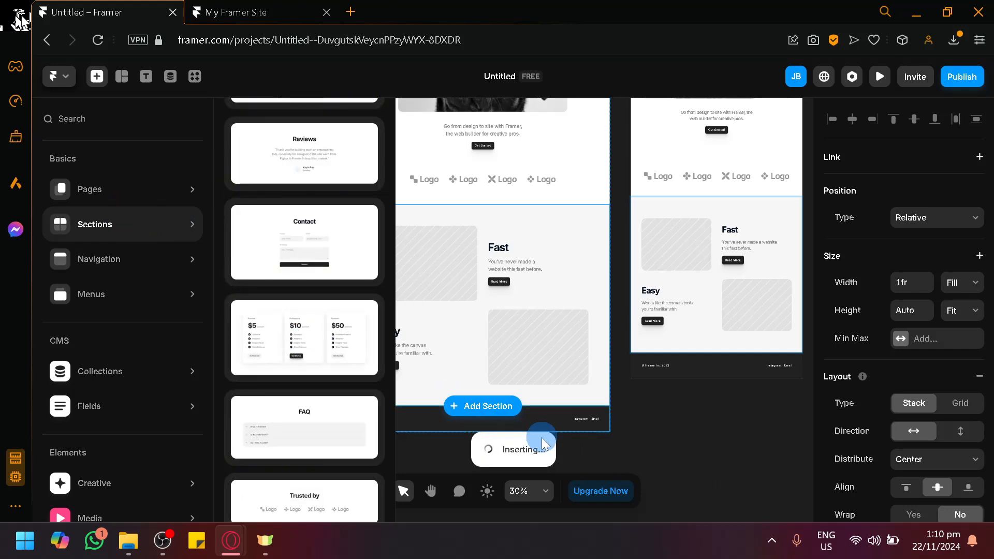
click(484, 250)
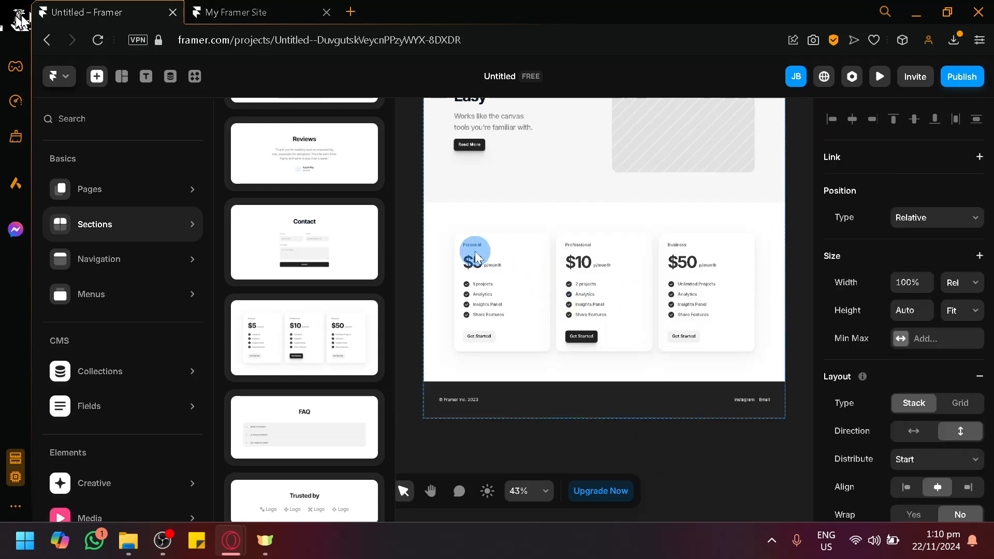
scroll(541, 288, up, 2)
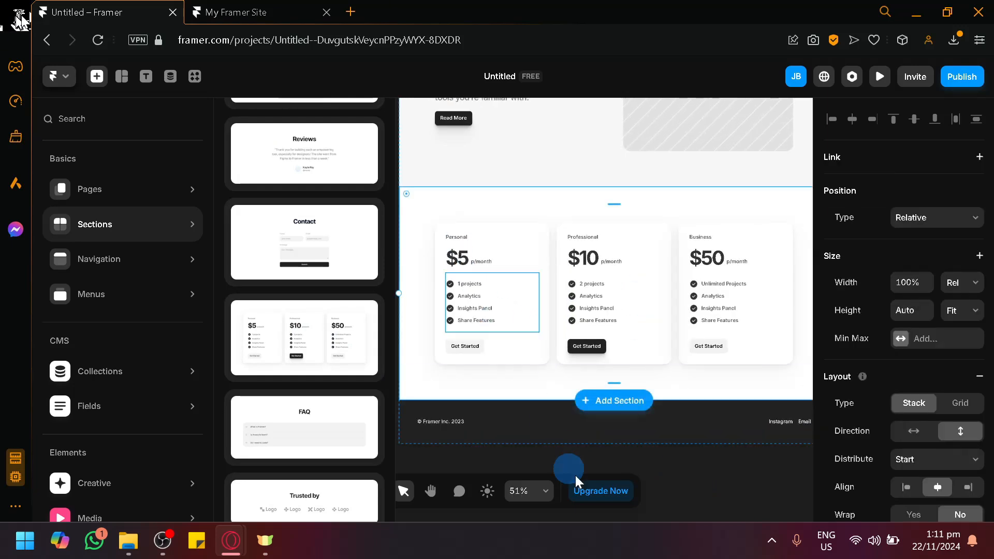
Set the monthly prices on the Personal, Professional and Business cards to $5.99, $10.99 and $50.99.
click(726, 478)
scroll(466, 316, up, 3)
scroll(431, 300, right, 3)
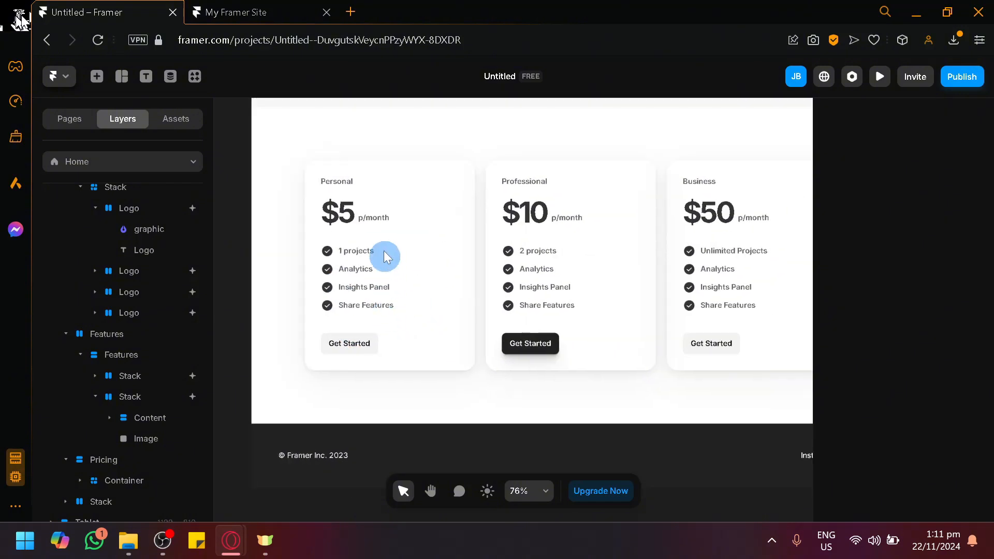
click(346, 215)
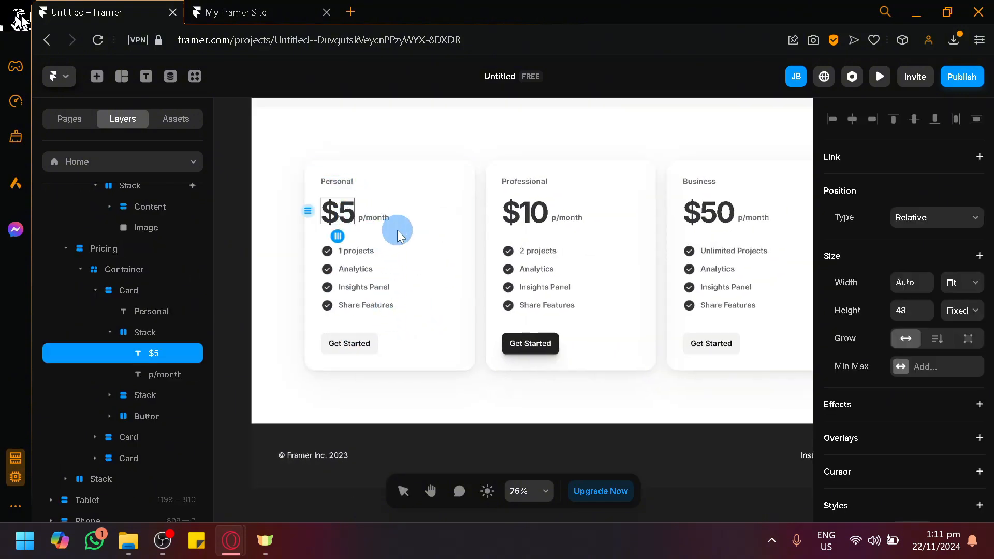
text(.99)
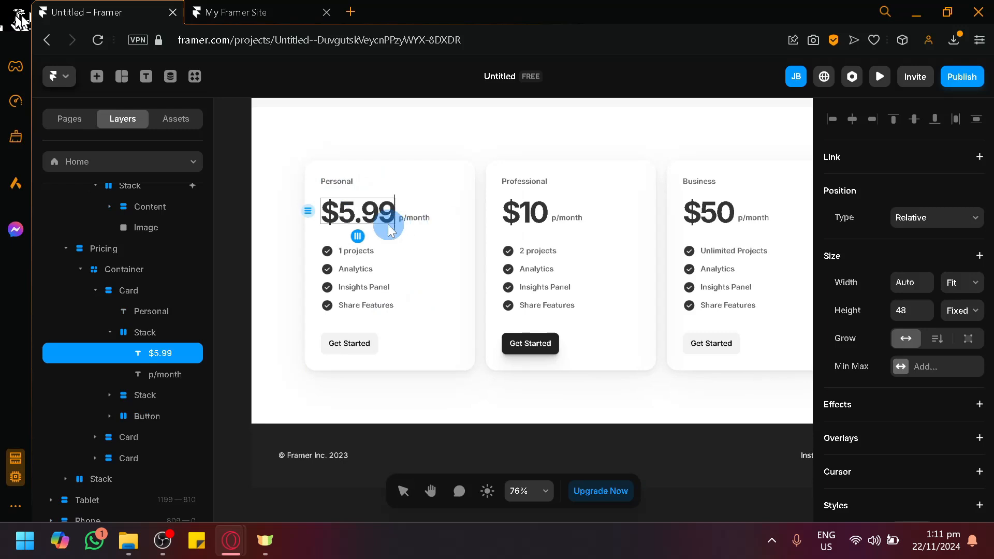
double_click(543, 218)
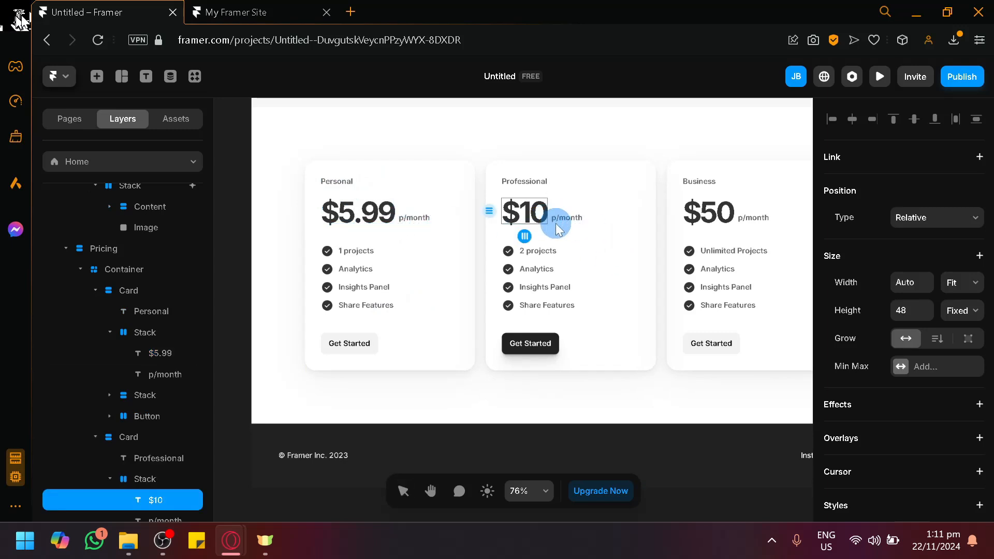
text(.99)
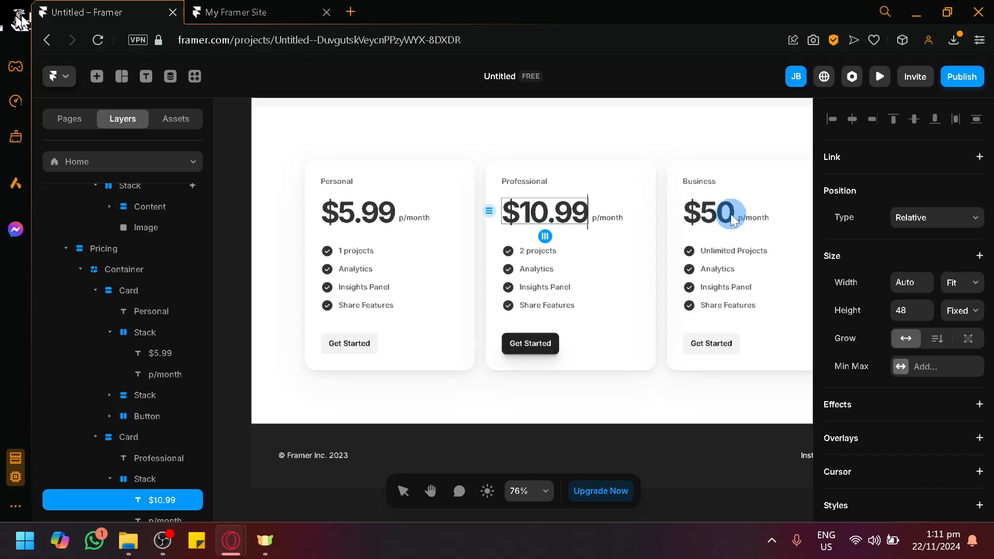
click(732, 218)
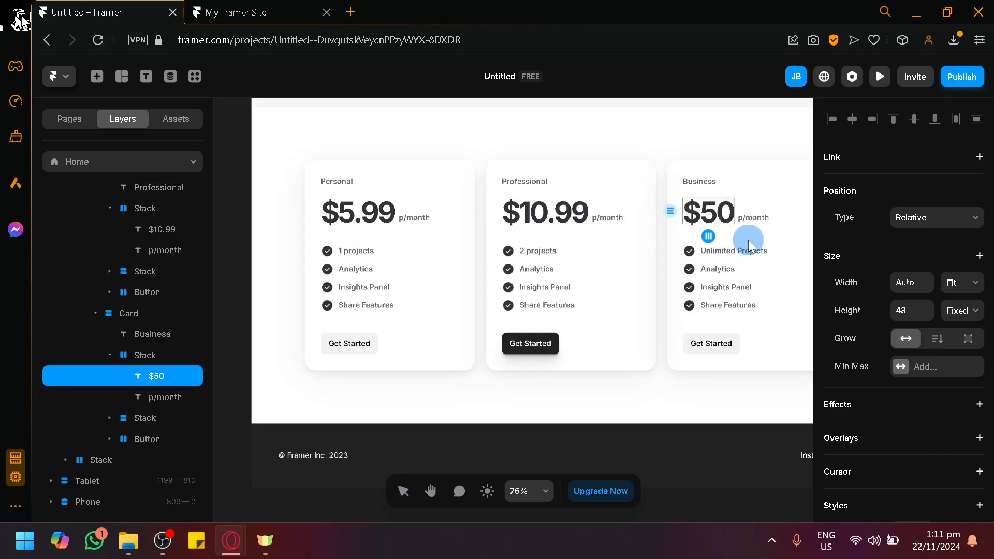
text(.99)
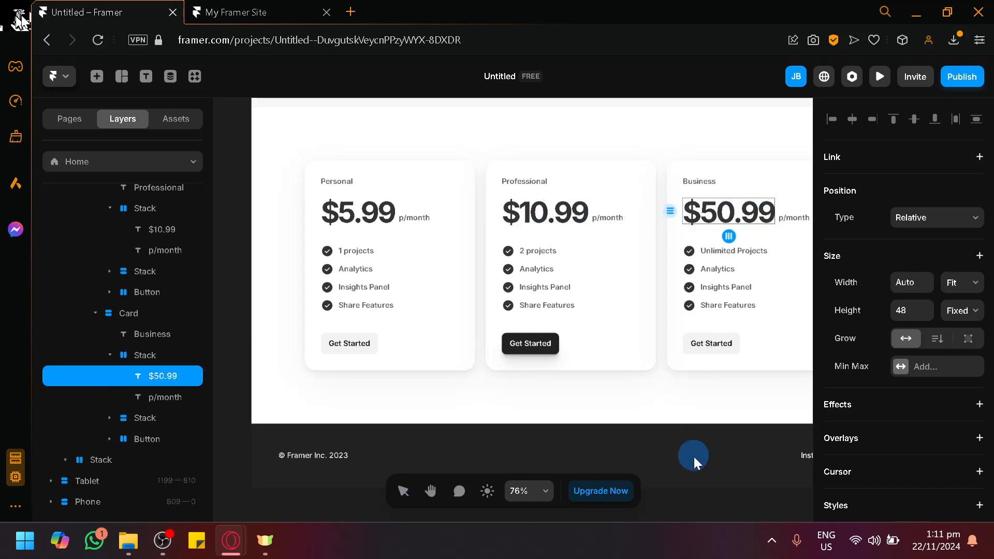
key(Escape)
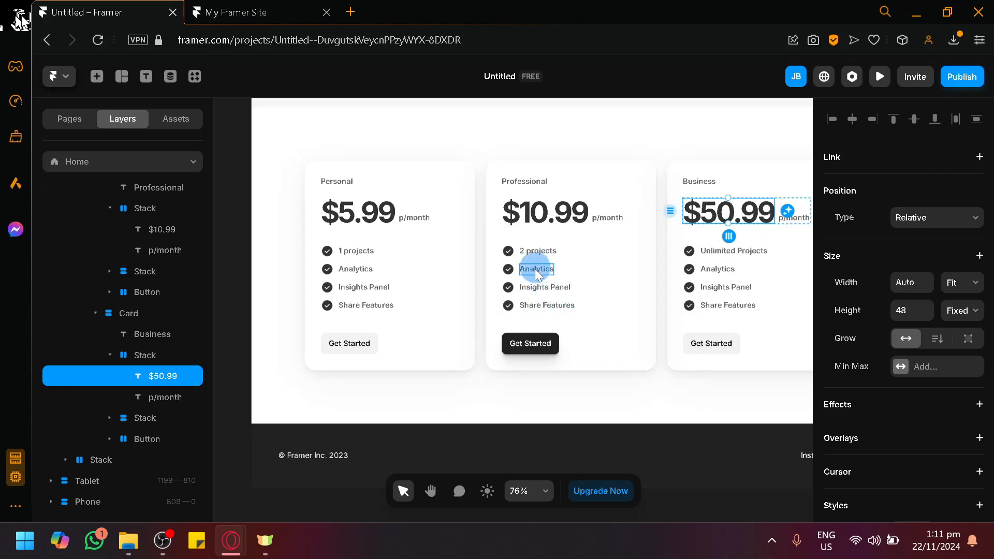
Examine the properties of the Professional card's Get Started button and open its link destination setting.
click(531, 343)
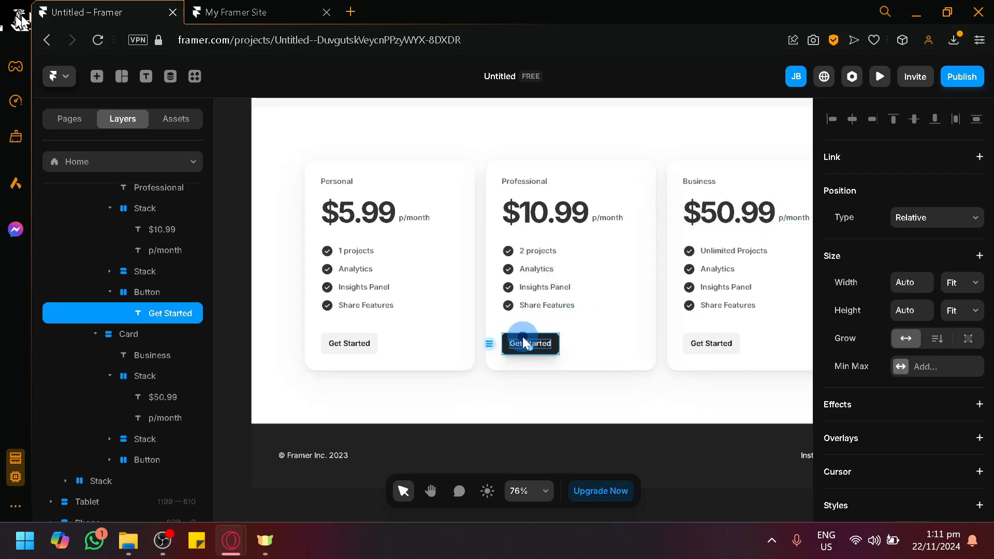
click(522, 337)
scroll(940, 365, down, 5)
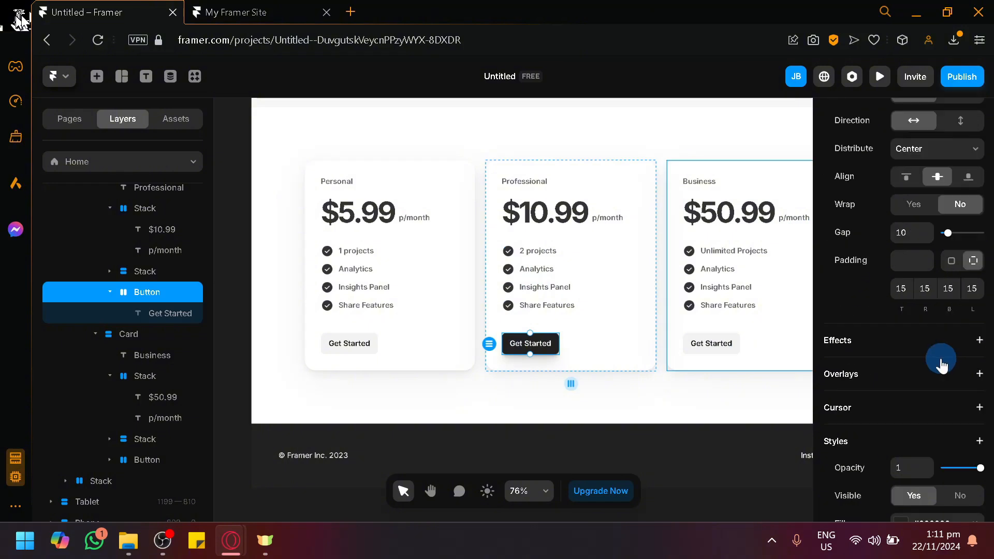
scroll(939, 363, up, 5)
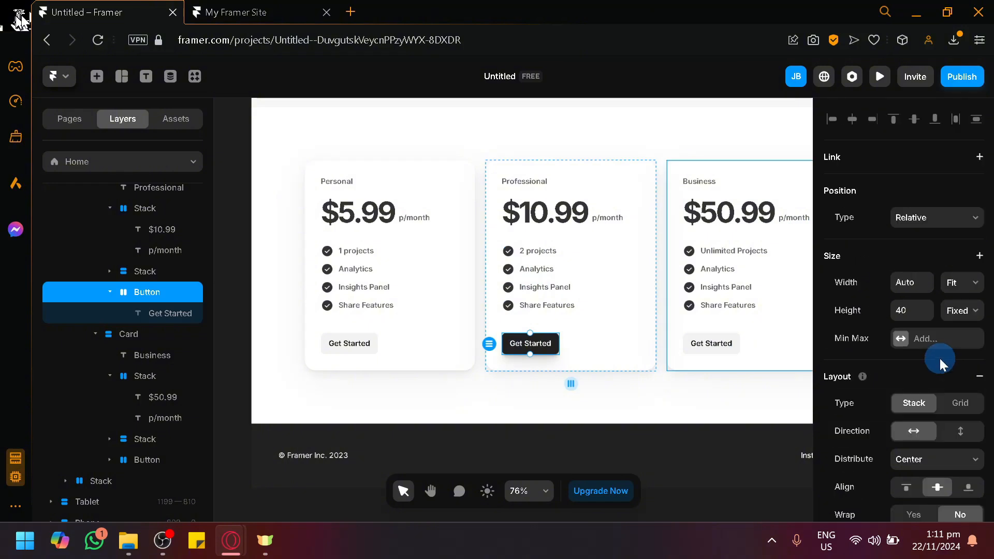
click(979, 157)
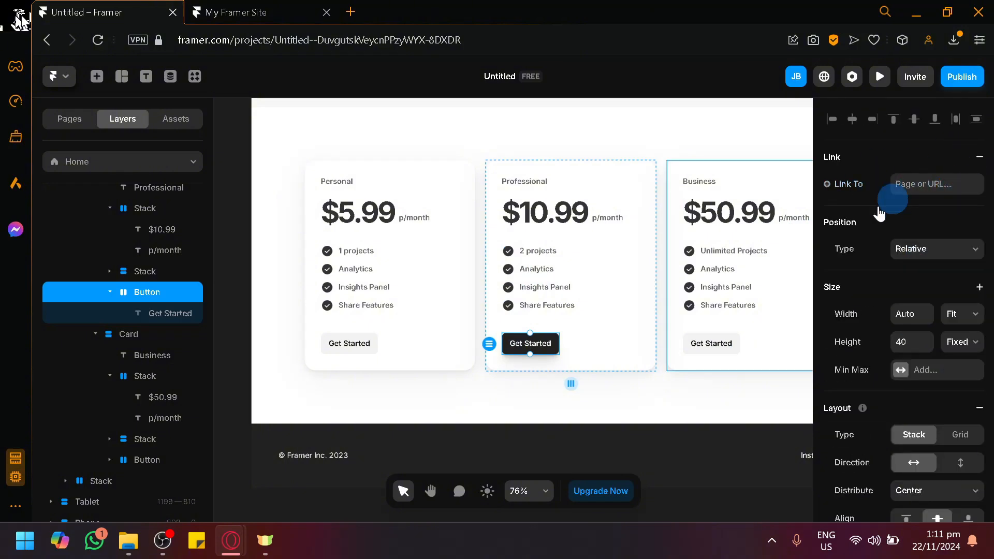
Give the Personal pricing card a solid black fill, #000000.
scroll(549, 331, down, 1)
click(444, 273)
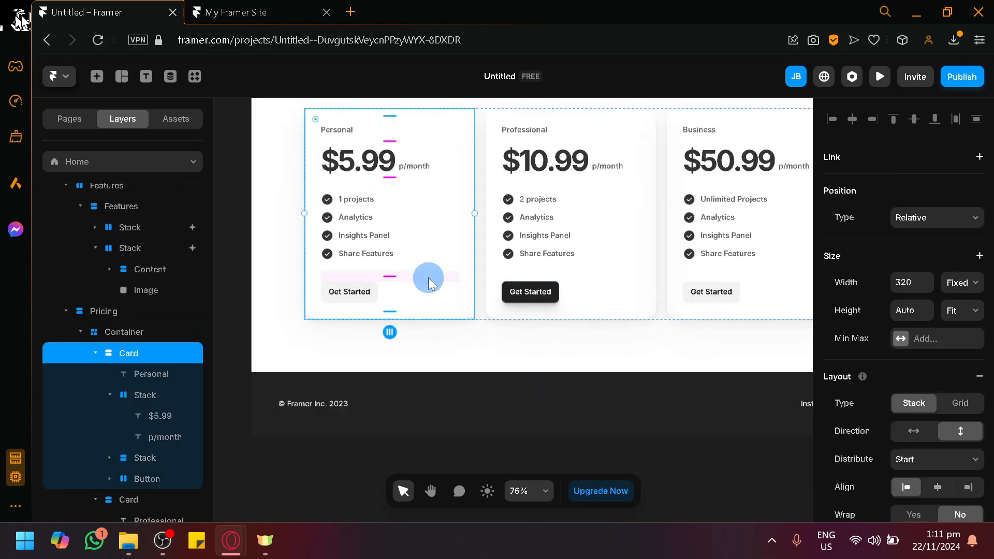
scroll(892, 269, down, 5)
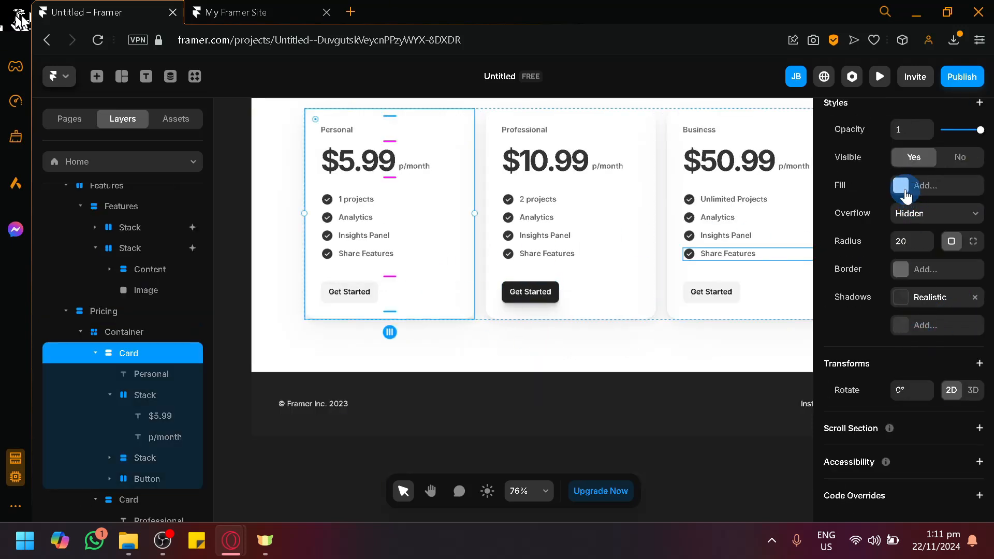
click(905, 196)
drag(761, 259, 836, 369)
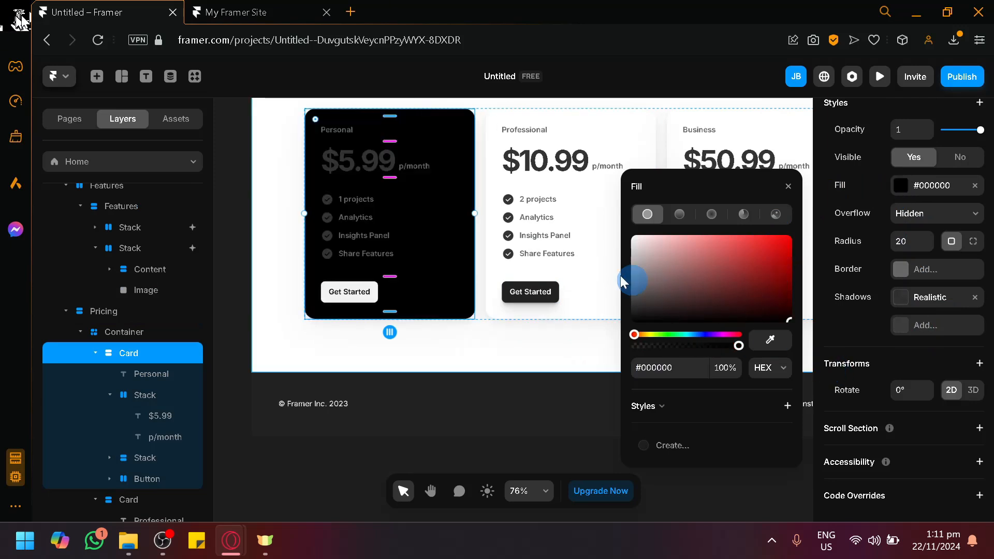
Recolour the price, p/month label and all four feature texts on the Personal pricing card to white.
click(388, 164)
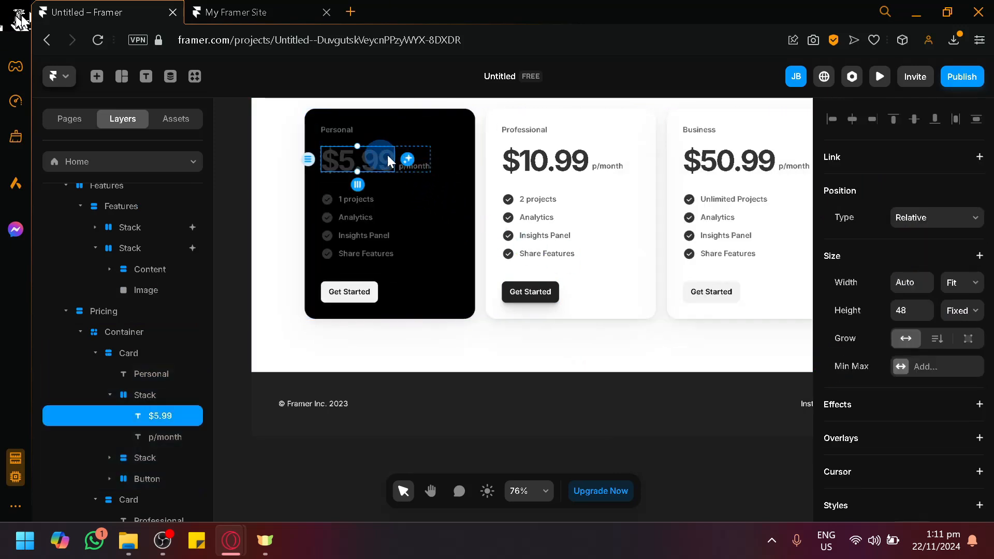
shift+click(420, 170)
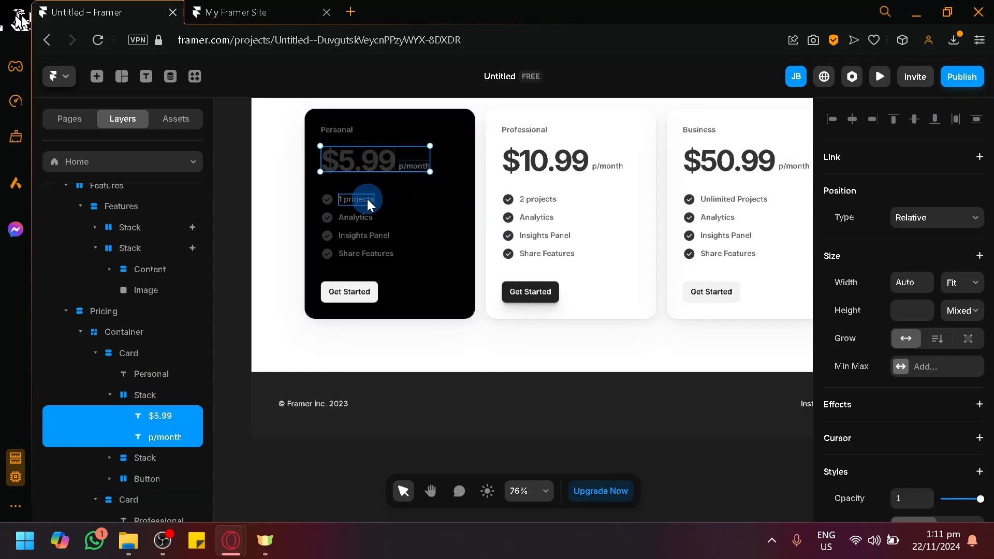
shift+click(367, 198)
shift+click(369, 217)
shift+click(372, 234)
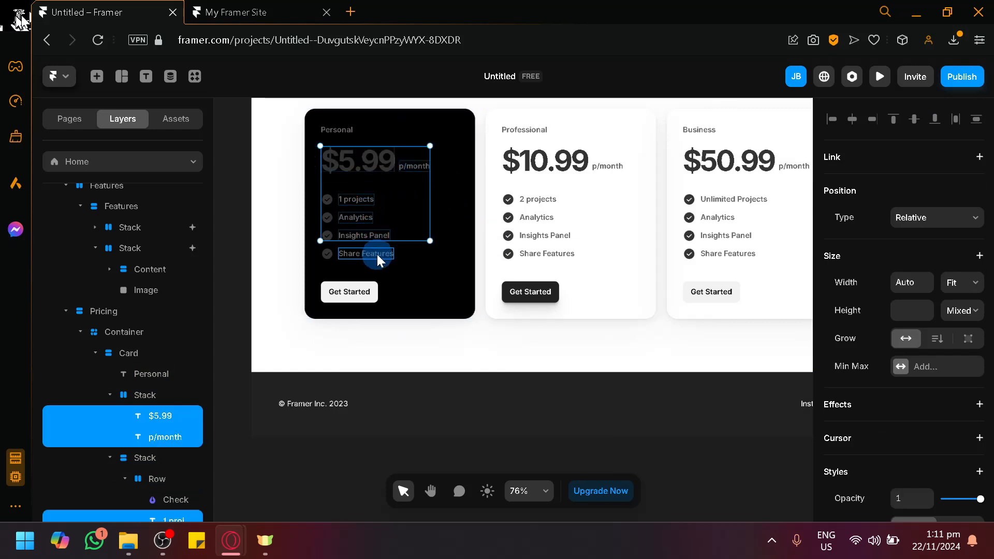
shift+click(376, 254)
click(906, 339)
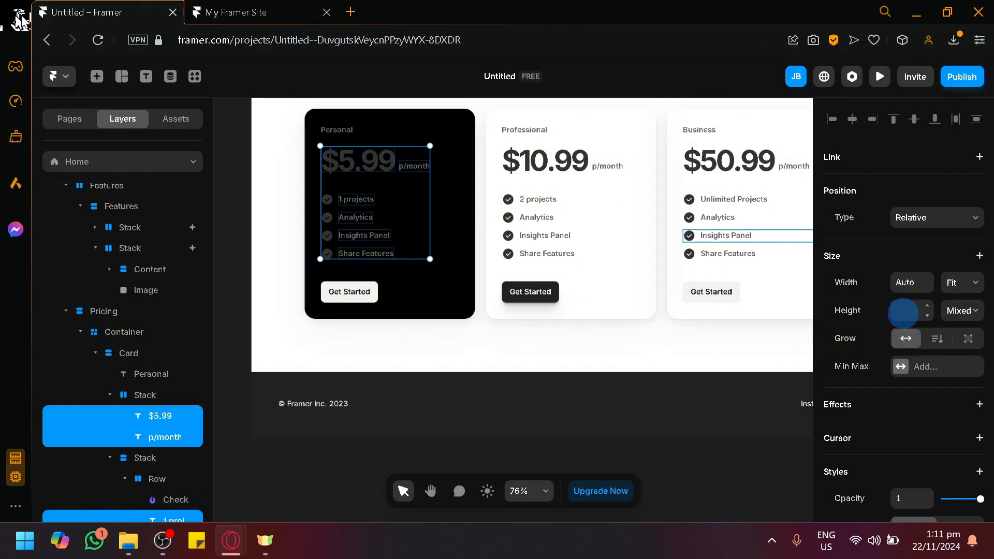
scroll(903, 316, down, 8)
click(900, 302)
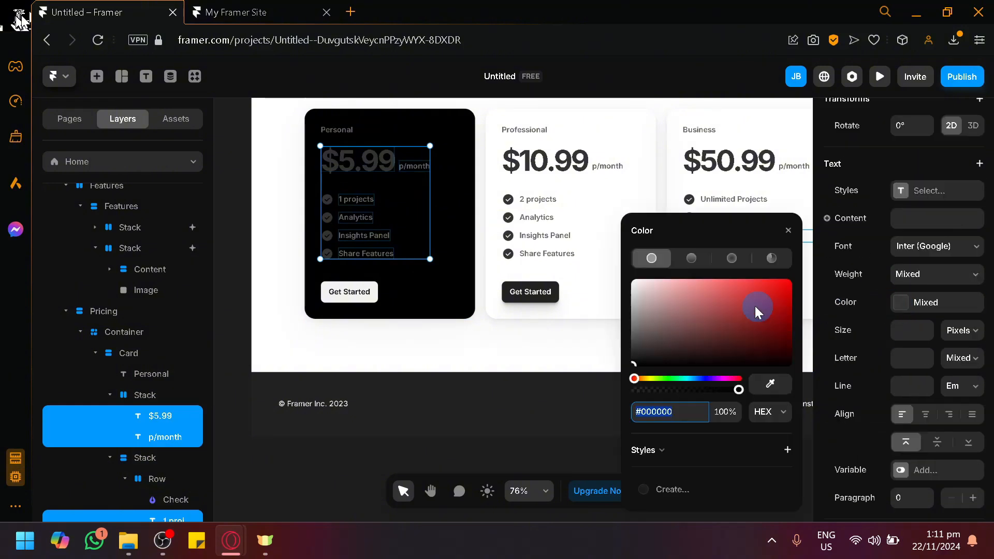
drag(756, 311, 553, 259)
click(372, 473)
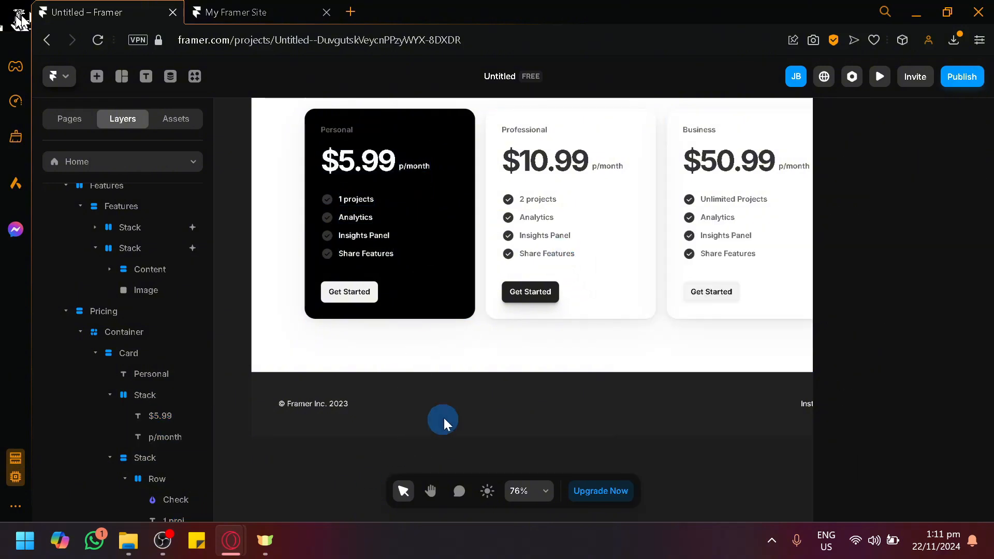
Place a light Menu Simple element on the empty canvas beside the Desktop layout.
scroll(443, 417, down, 3)
click(641, 401)
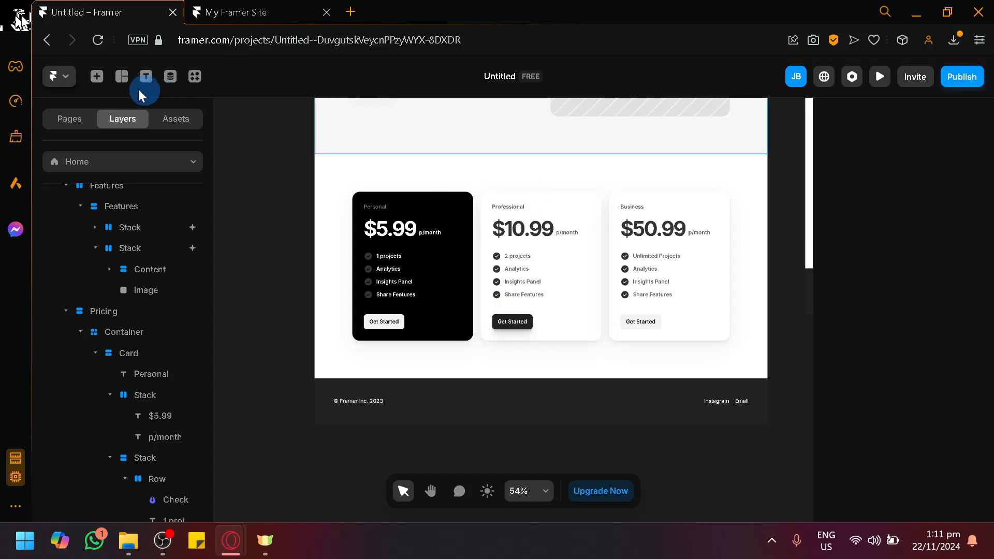
click(97, 77)
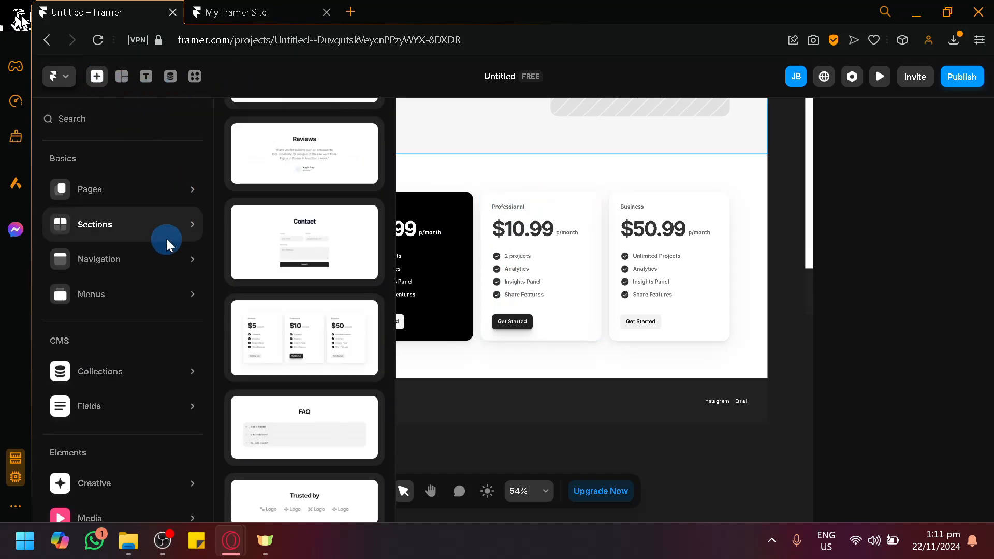
click(173, 260)
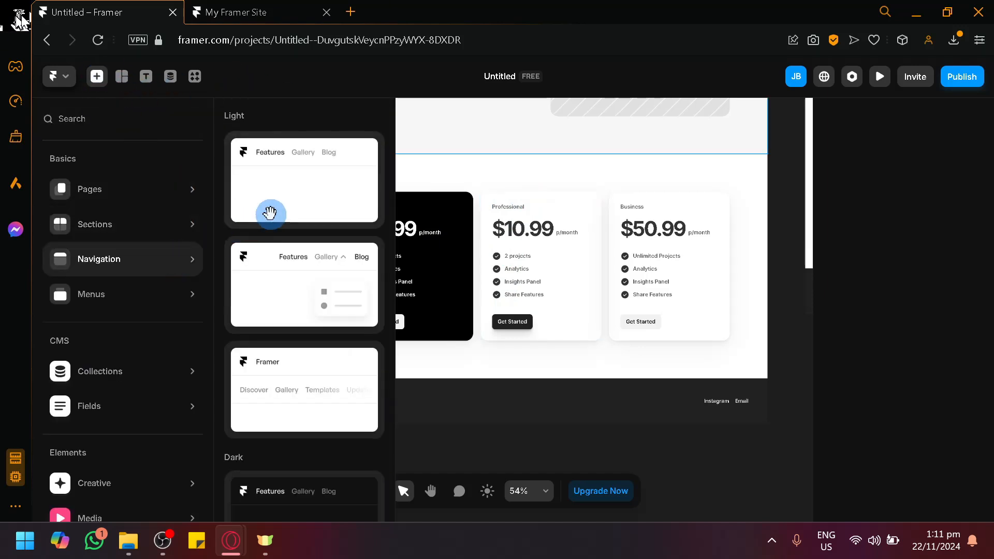
scroll(311, 197, down, 5)
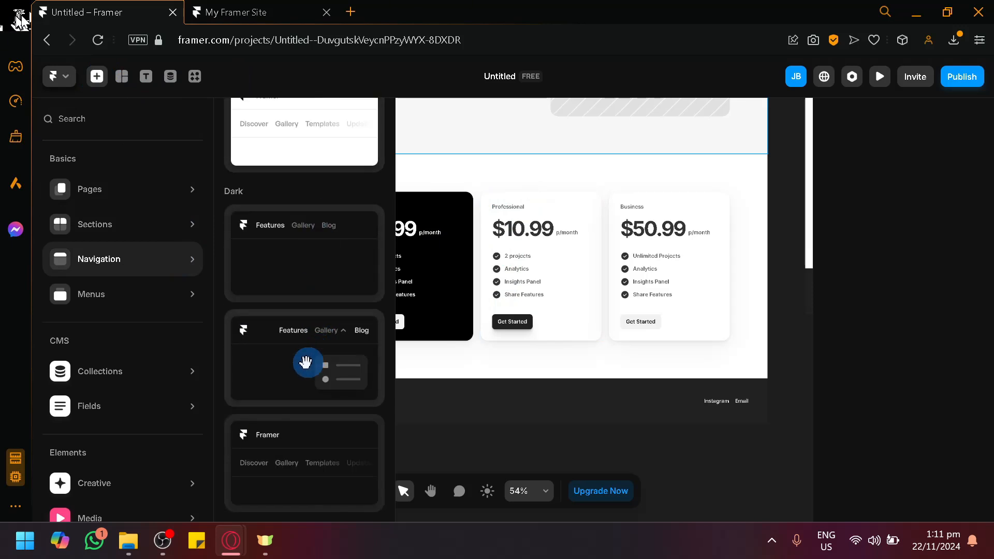
click(156, 294)
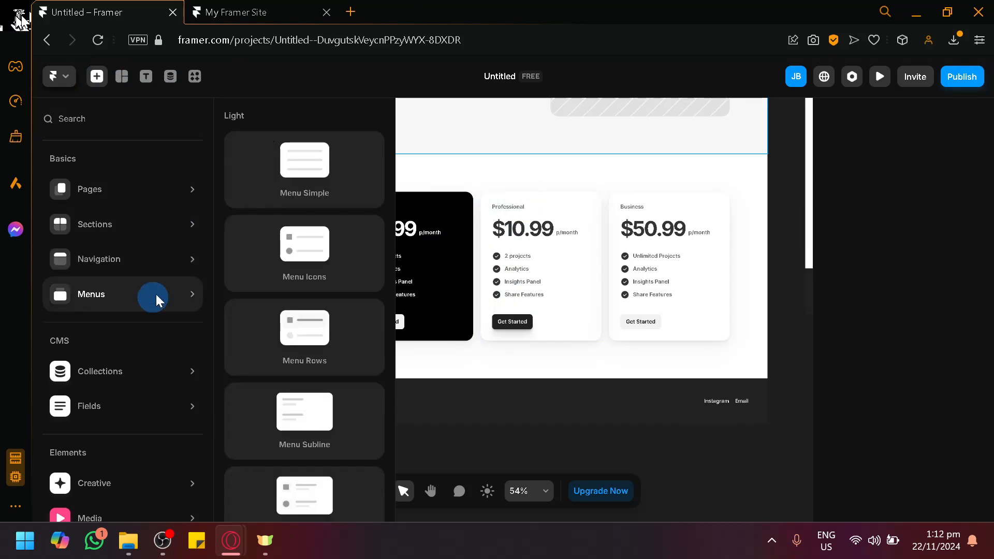
drag(312, 180, 458, 340)
drag(590, 318, 619, 322)
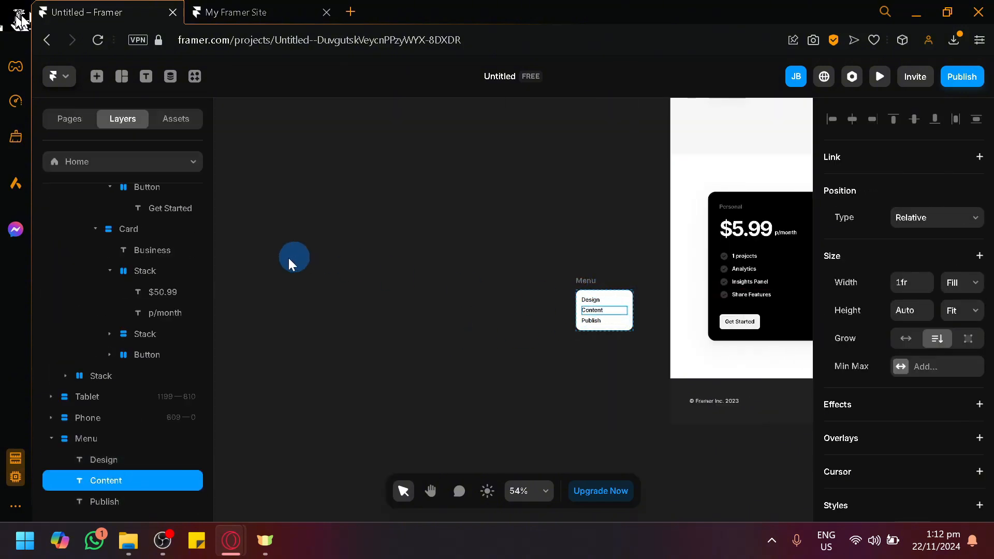
Examine the CMS Collections options and the Creative elements available for insertion, from Fit Text to Noise Pattern.
scroll(140, 264, up, 5)
click(96, 76)
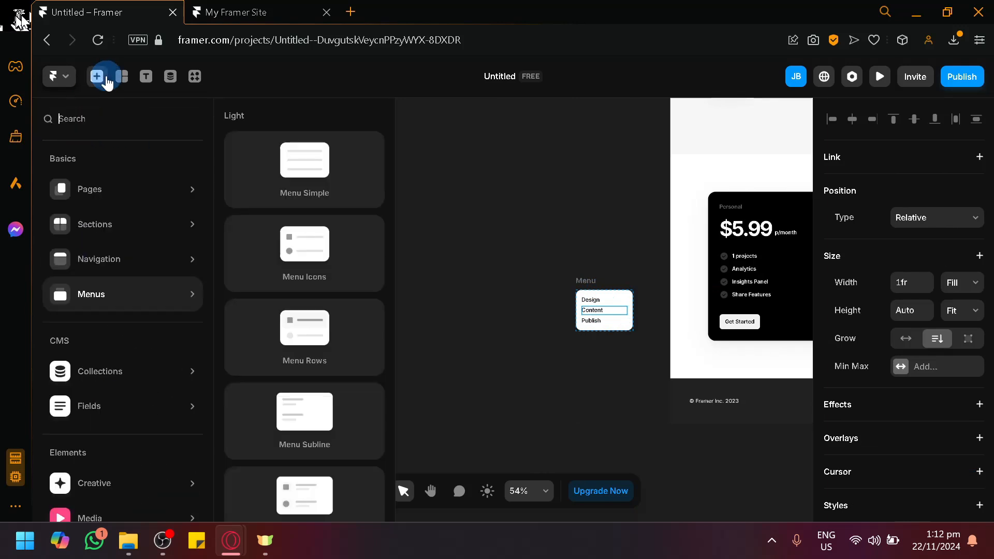
scroll(174, 306, down, 3)
mouse_move(141, 229)
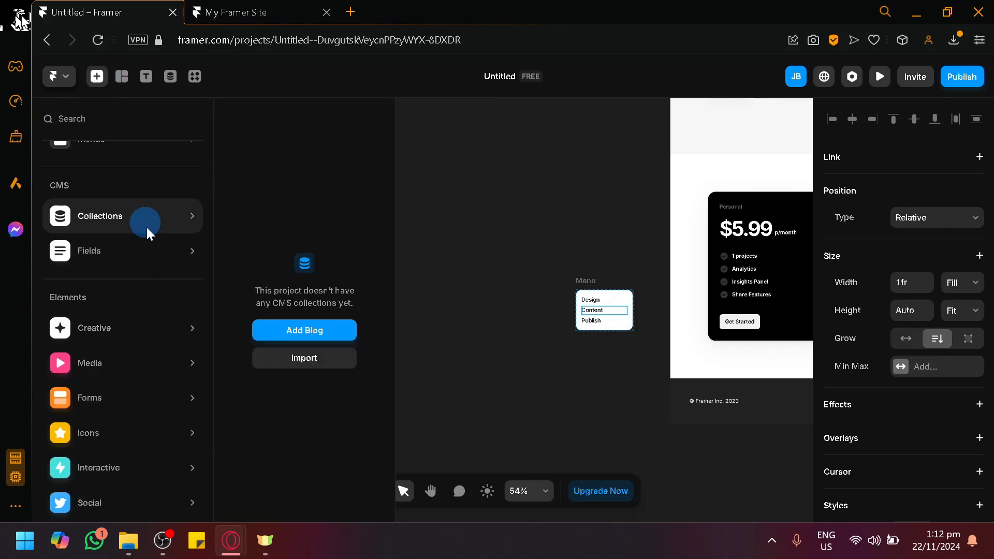
mouse_move(130, 327)
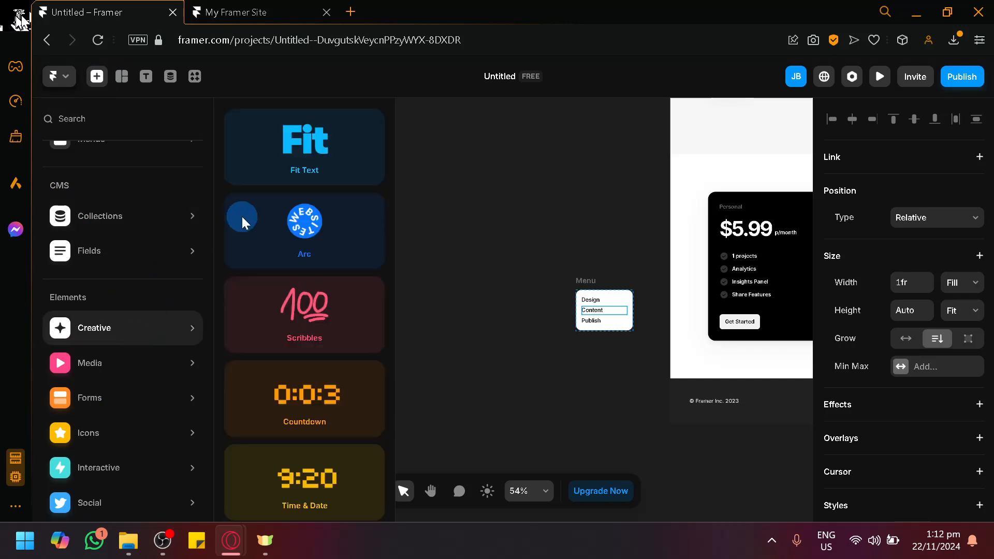
scroll(150, 329, down, 1)
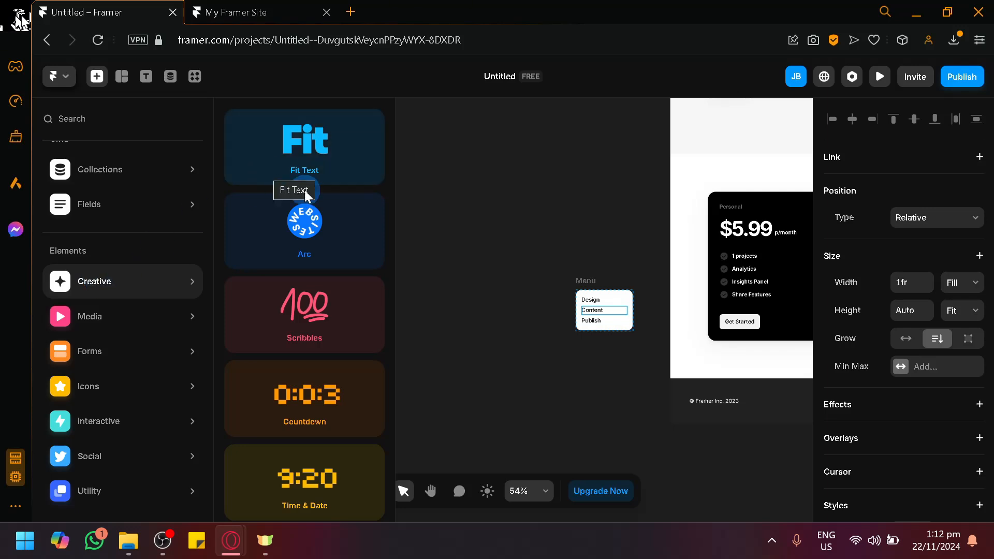
scroll(313, 317, down, 3)
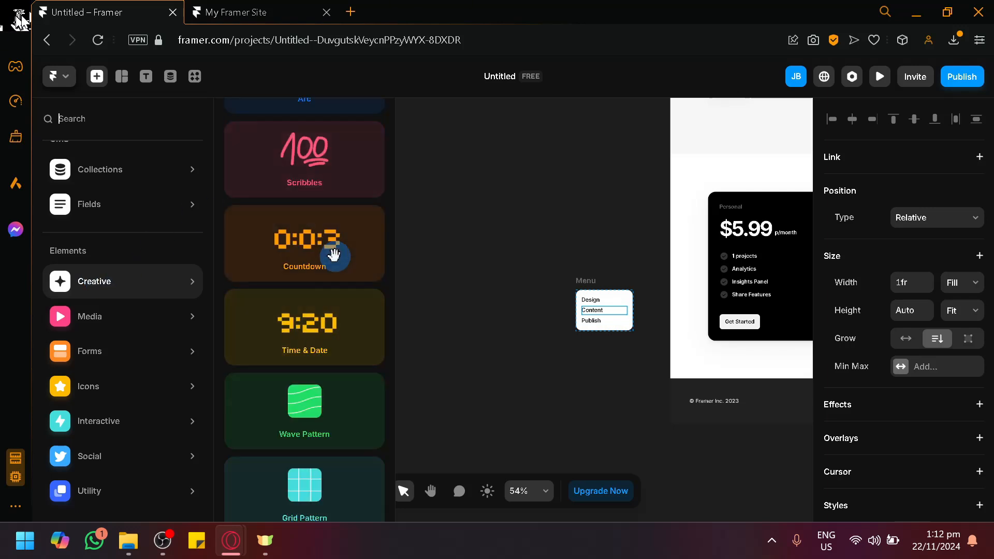
scroll(346, 325, down, 2)
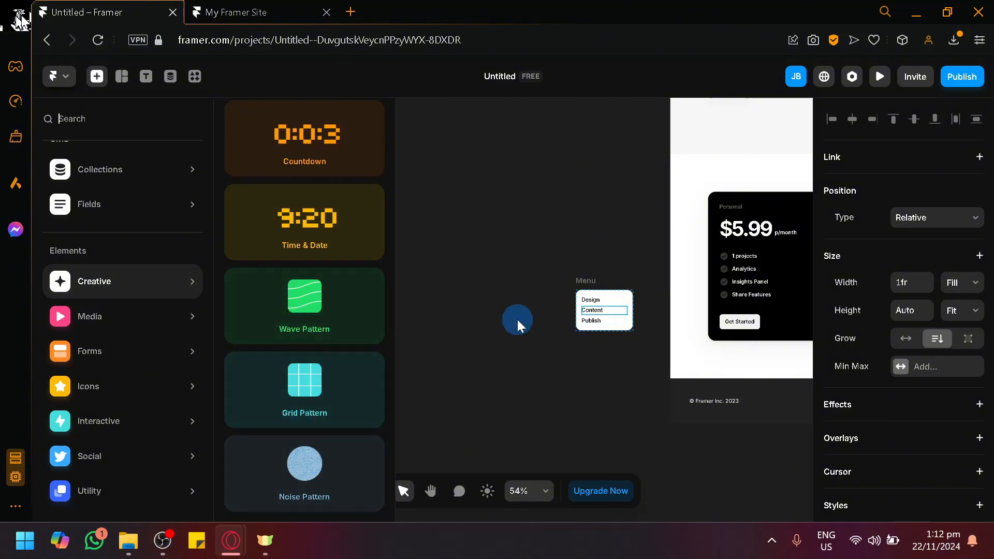
Add a white #FFFFFF frame inside the header's image placeholder and stretch it over the whole pug image.
scroll(517, 319, up, 5)
scroll(517, 318, right, 5)
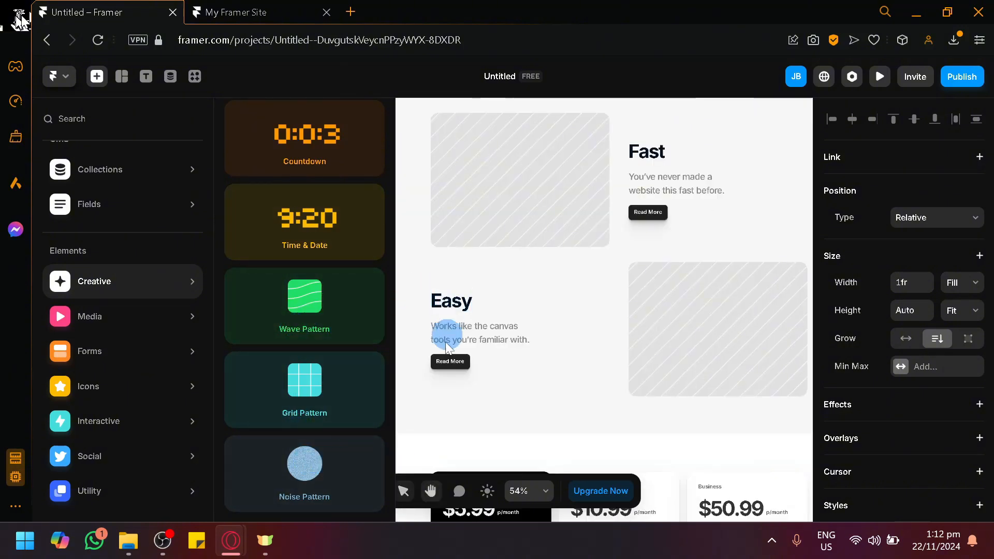
scroll(446, 346, up, 6)
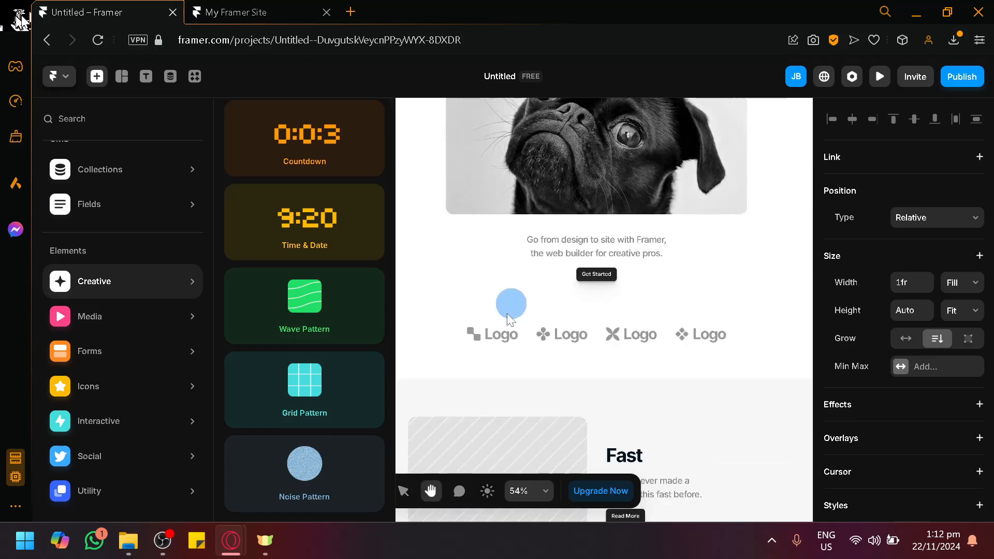
drag(509, 317, 448, 185)
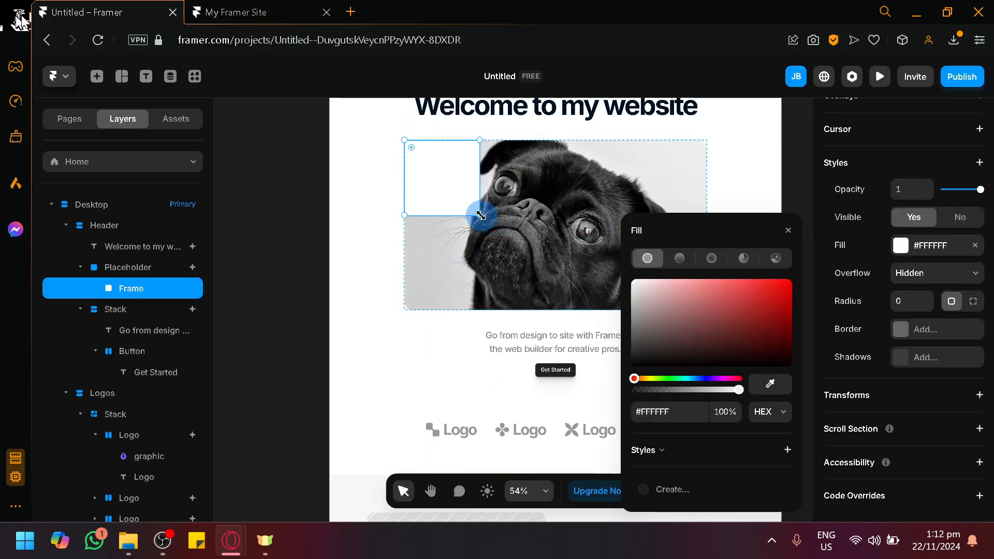
drag(480, 215, 705, 308)
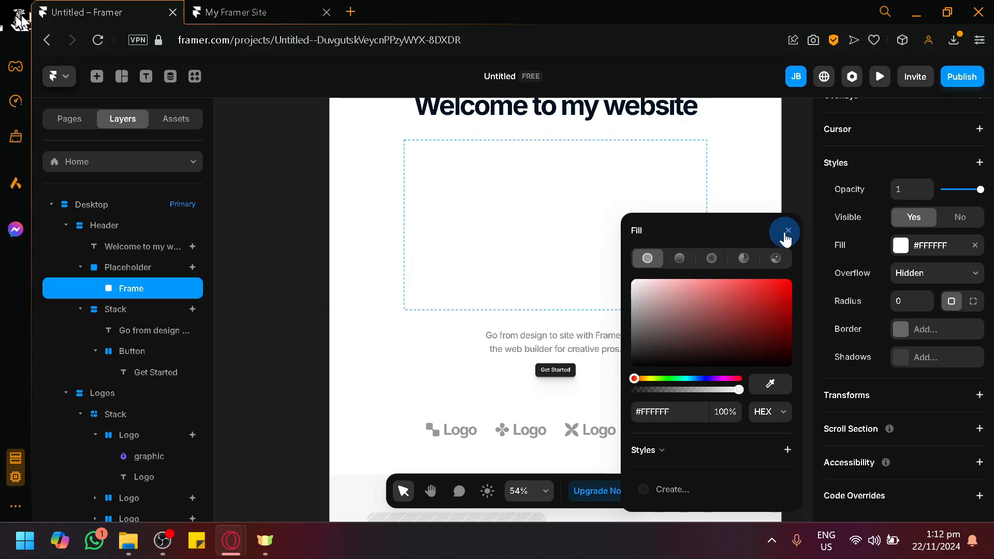
click(785, 235)
click(244, 232)
click(610, 255)
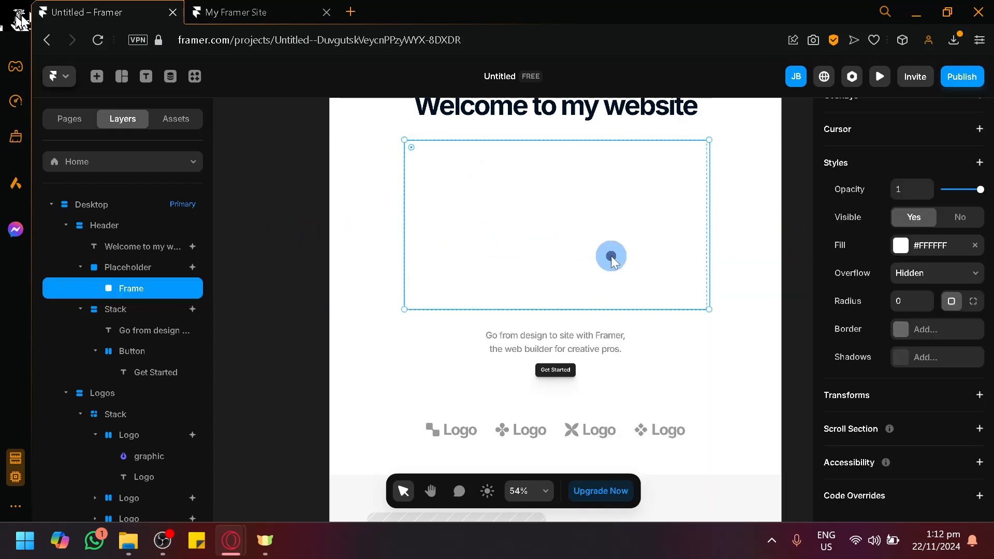
Move the white frame out of the header onto the empty canvas and delete it.
drag(610, 255, 278, 290)
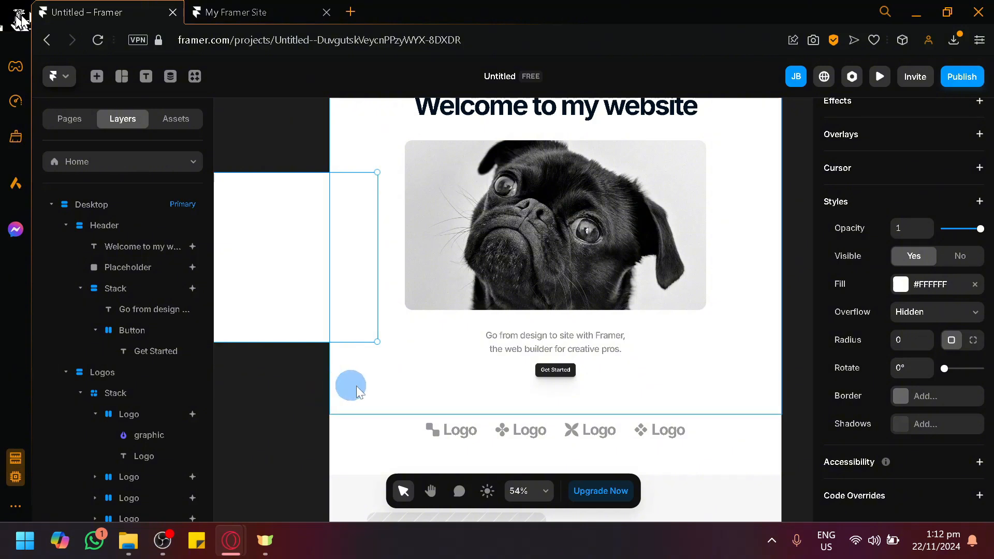
key(space)
drag(352, 404, 725, 492)
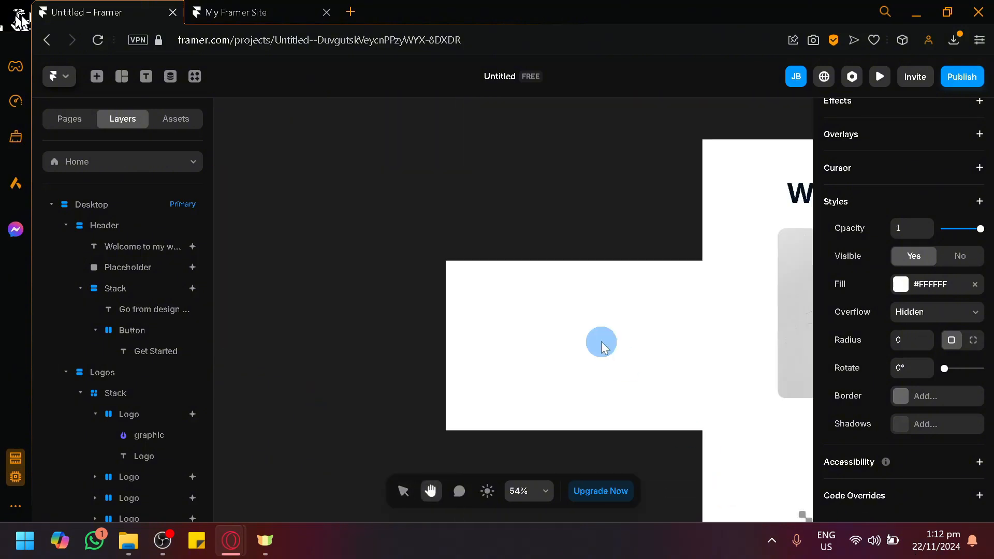
drag(600, 346, 552, 352)
key(Delete)
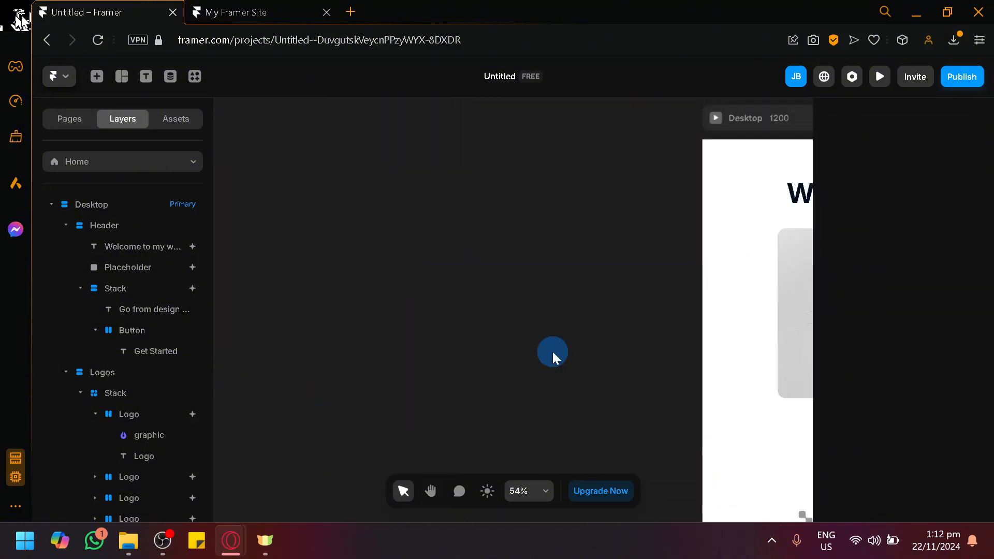
Insert a Dot Lottie animation on the empty canvas beside the Desktop layout.
scroll(517, 327, up, 1)
drag(278, 147, 170, 129)
scroll(448, 241, down, 1)
drag(449, 248, 287, 246)
click(566, 271)
click(97, 84)
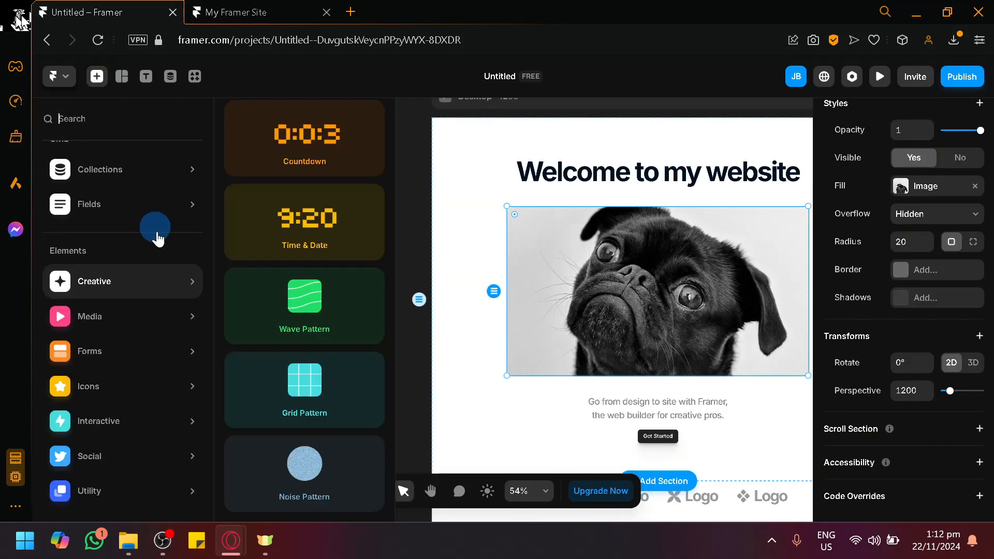
mouse_move(176, 316)
click(290, 446)
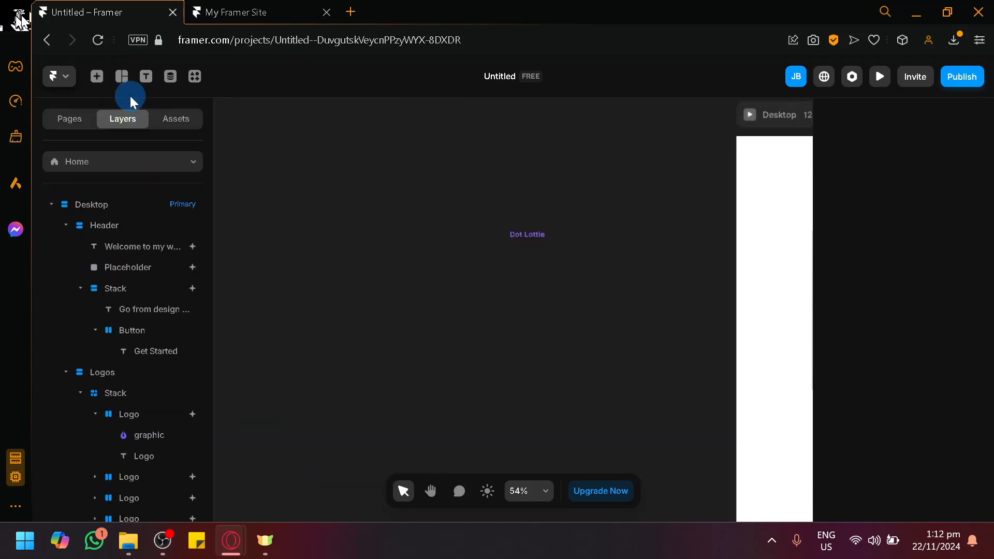
Insert a Noise Pattern element on the canvas beside the Dot Lottie animation.
click(96, 76)
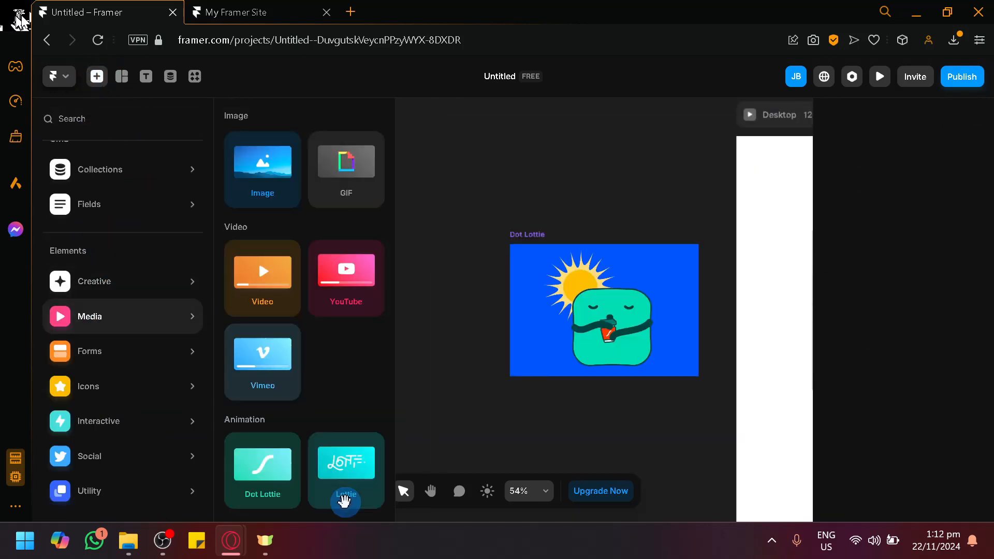
click(315, 475)
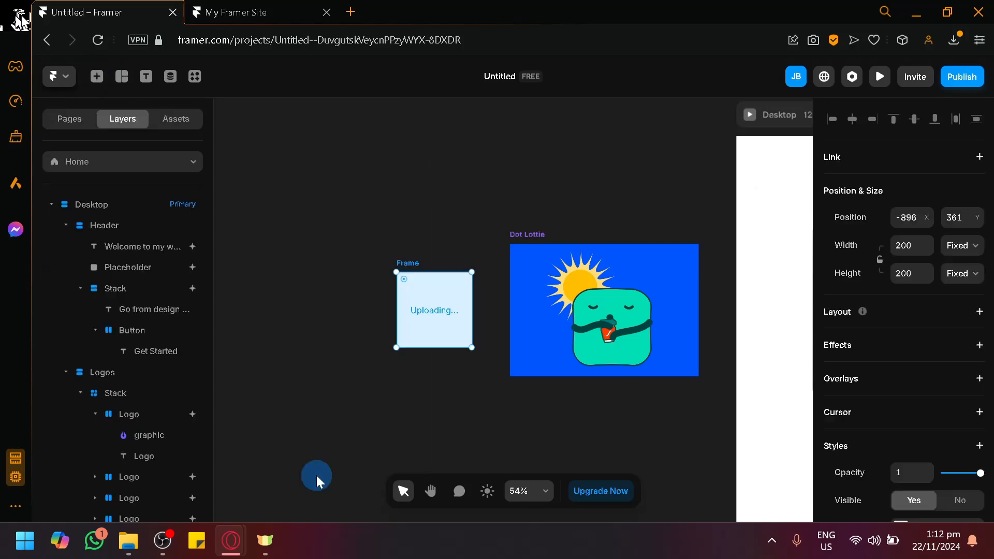
drag(424, 405, 248, 399)
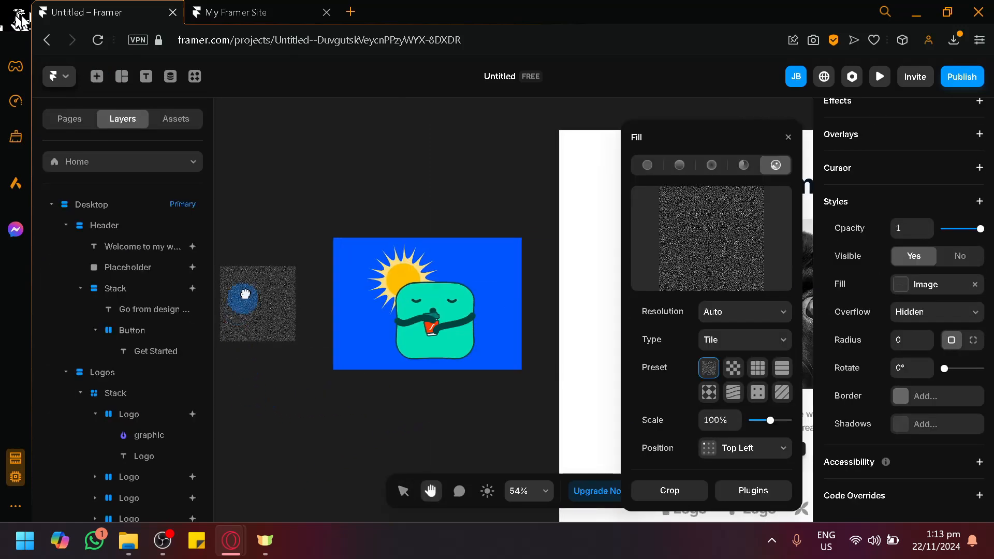
Try placing the noise pattern image in the Desktop layout beside the header, and delete it.
drag(269, 296, 538, 355)
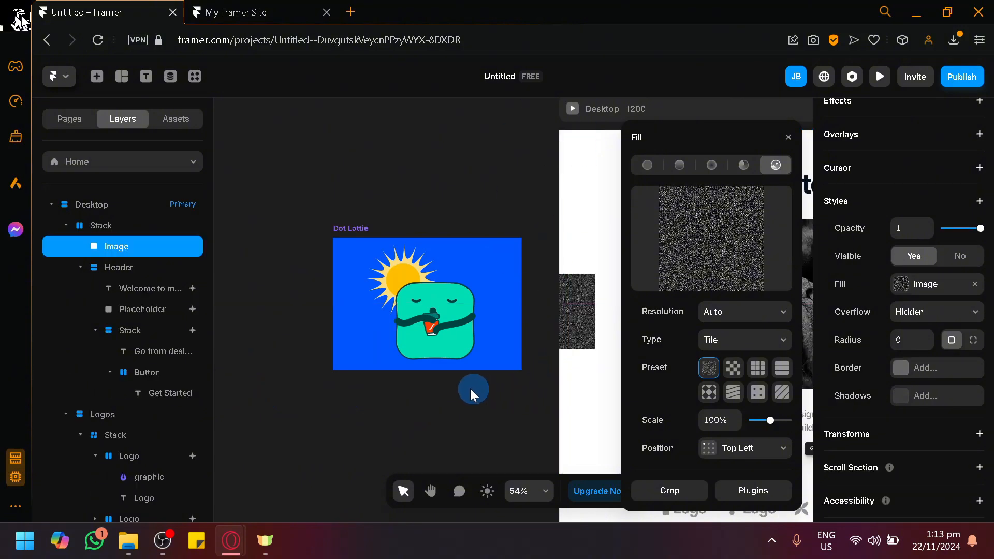
key(space)
drag(470, 388, 218, 405)
drag(261, 314, 389, 351)
key(space)
drag(337, 329, 336, 330)
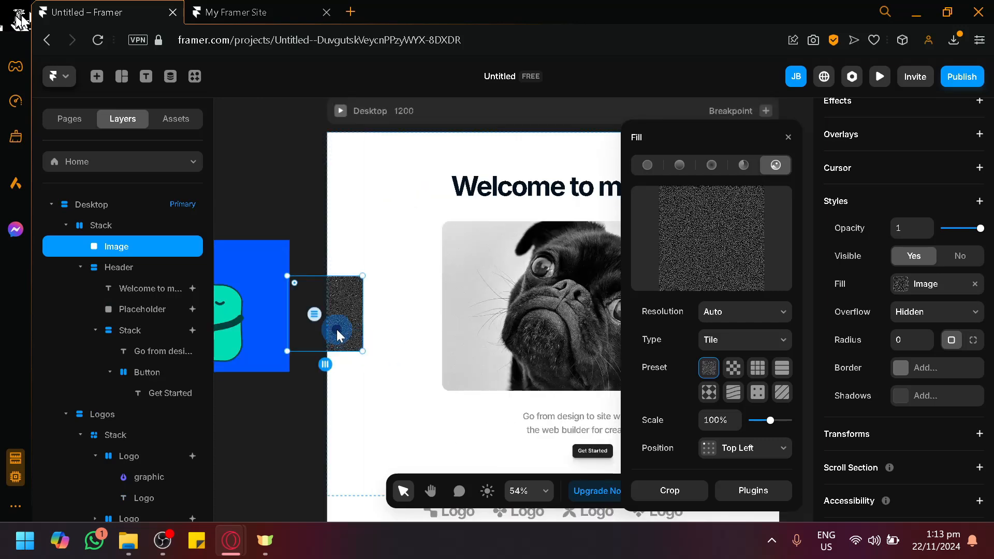
key(Delete)
Insert a Spotify element from the Media elements on the empty canvas beside the Dot Lottie animation.
key(space)
drag(233, 314, 379, 298)
click(97, 77)
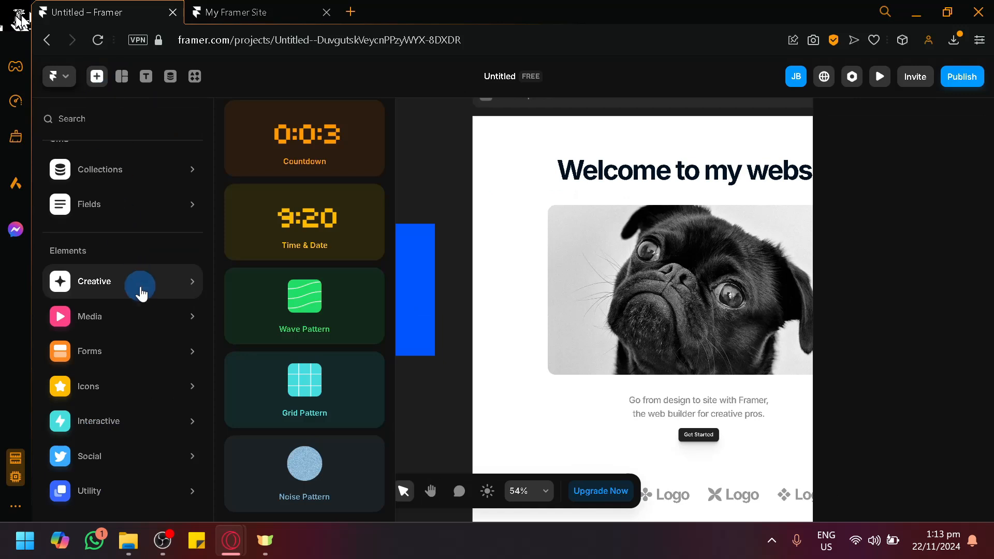
click(143, 305)
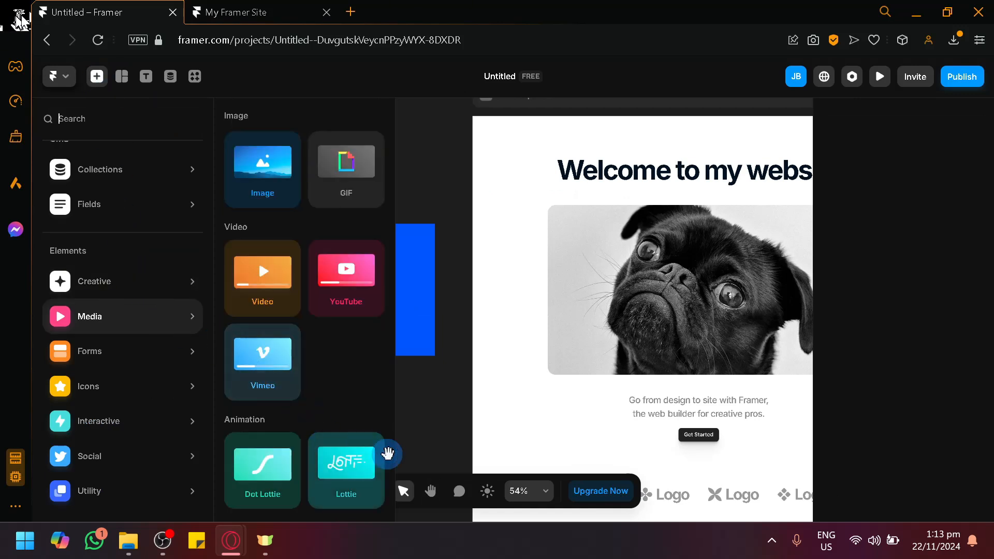
scroll(335, 469, down, 5)
scroll(504, 416, left, 5)
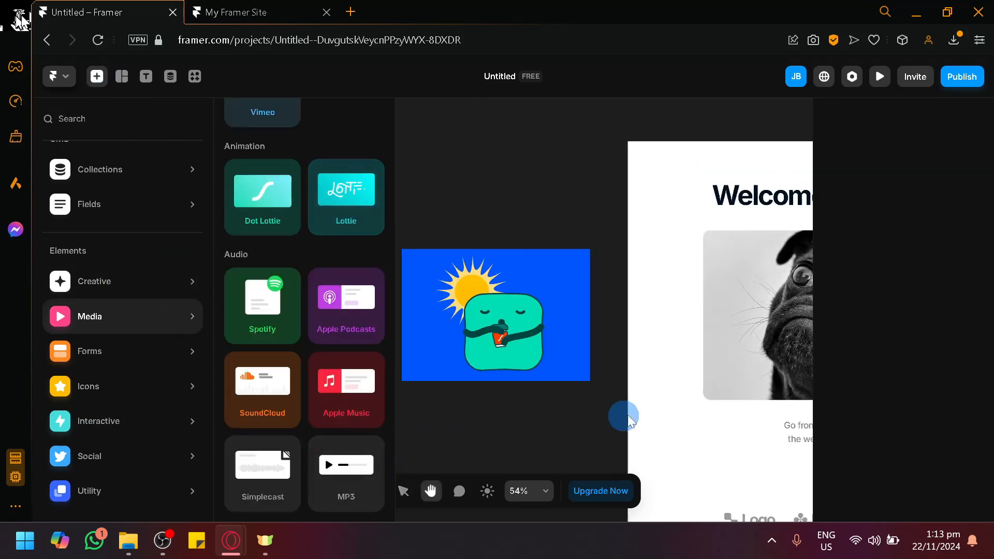
scroll(360, 342, up, 5)
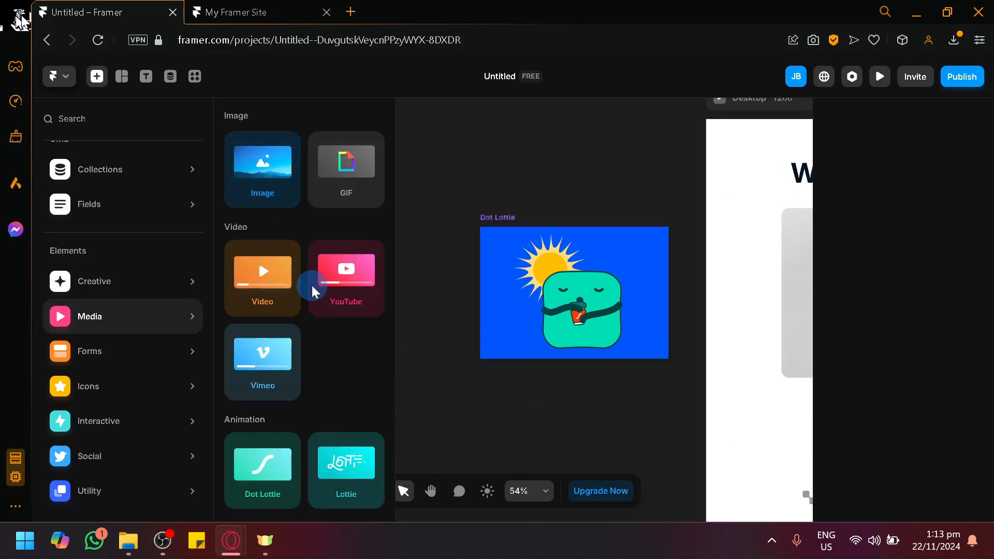
scroll(331, 376, down, 3)
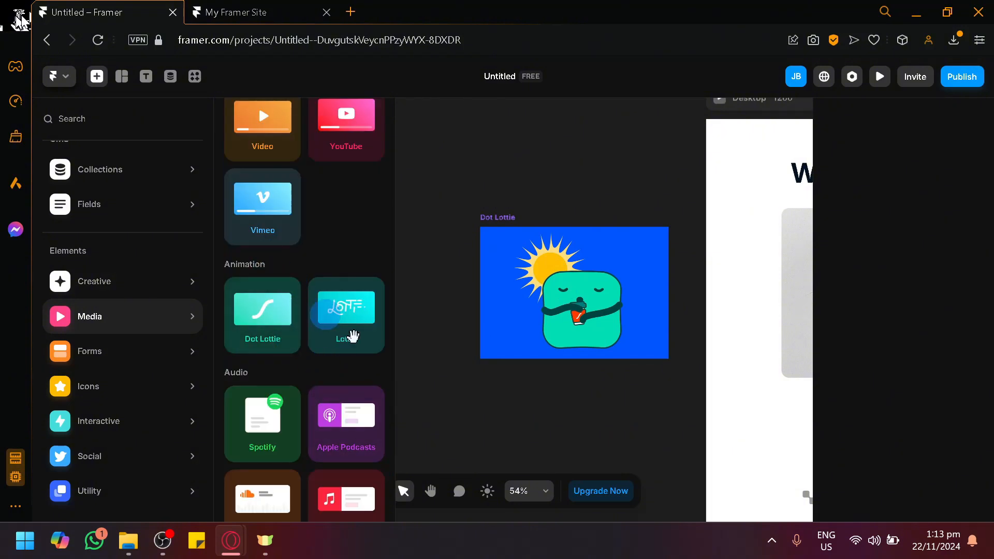
scroll(326, 424, down, 2)
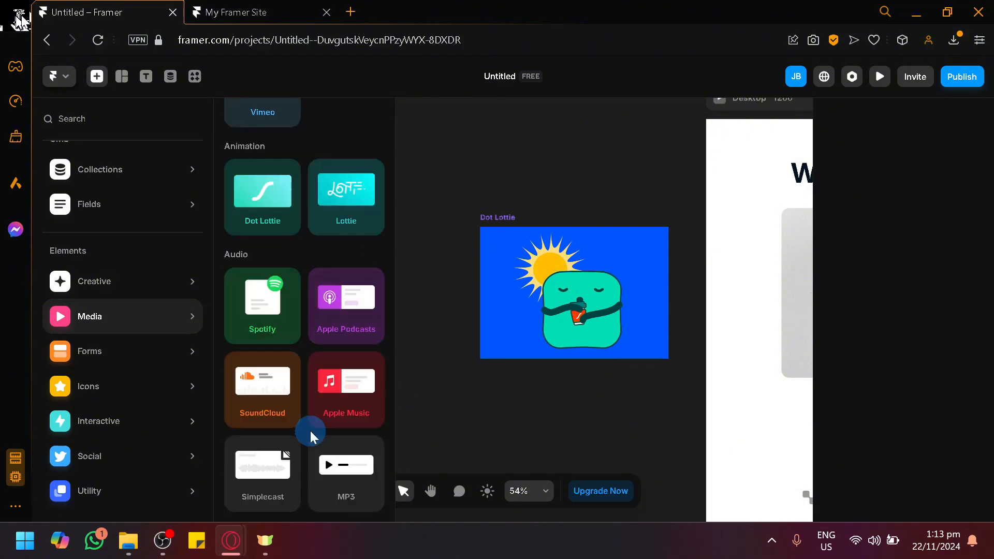
click(288, 339)
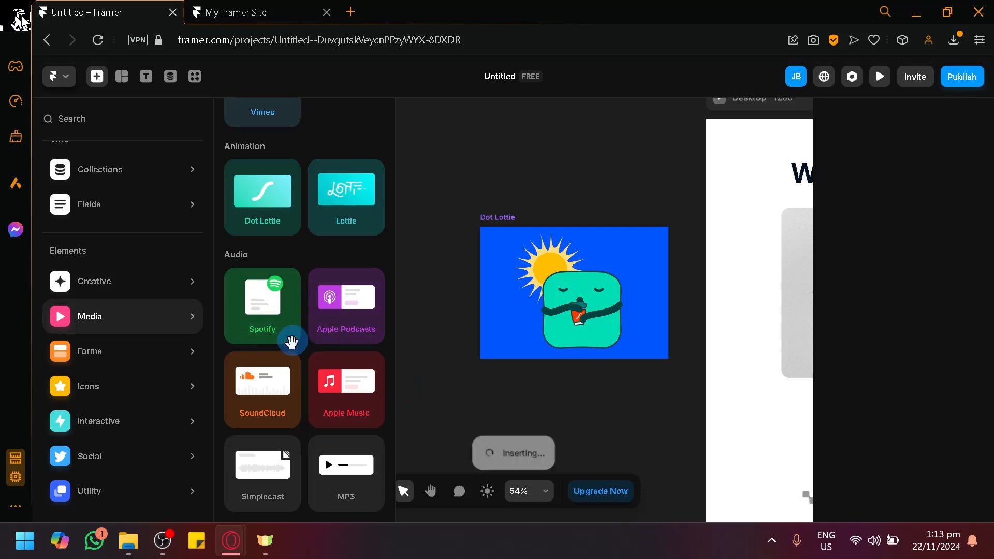
drag(285, 343, 539, 383)
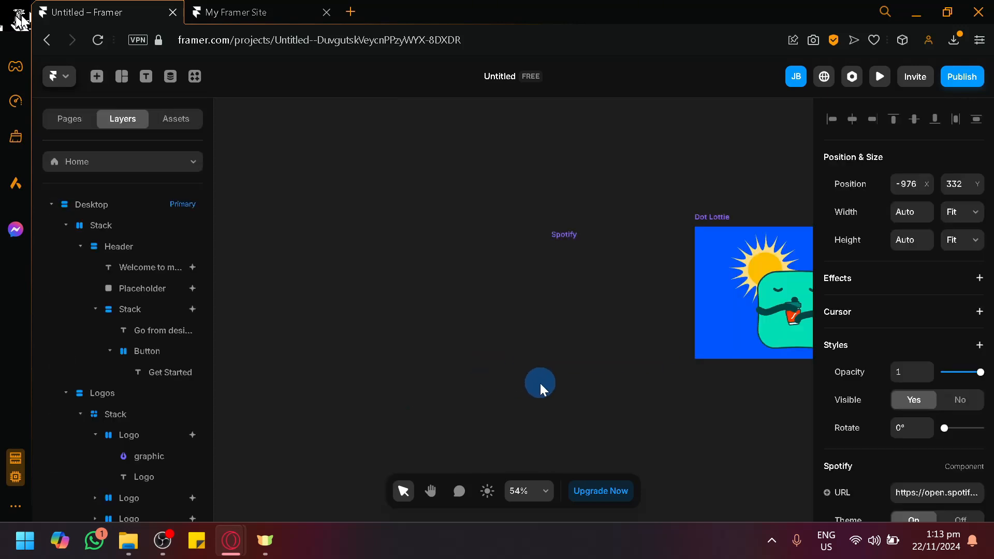
Delete the Dot Lottie animation from the canvas.
drag(628, 361, 529, 394)
click(500, 296)
click(657, 340)
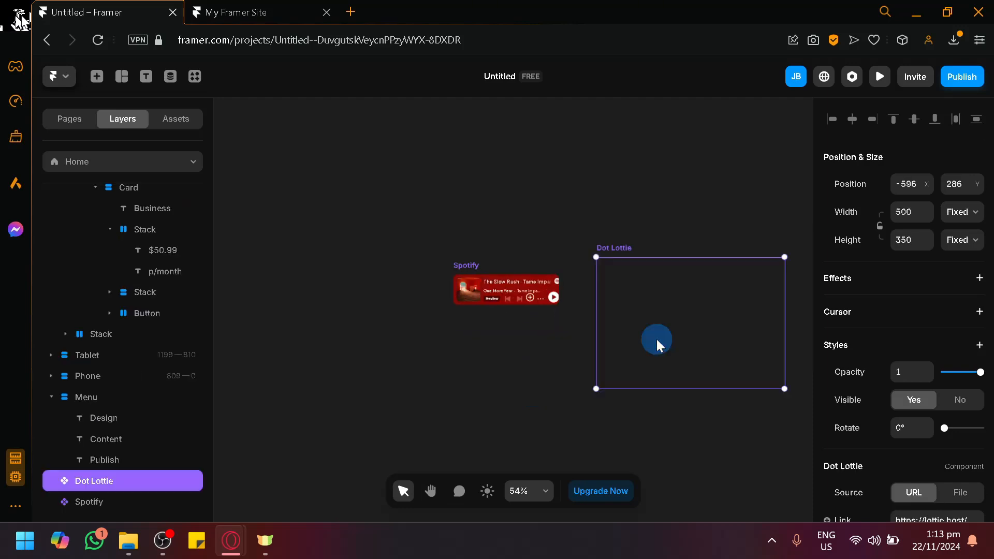
key(Delete)
Select the Spotify element on the canvas and examine its URL and theme settings.
click(475, 293)
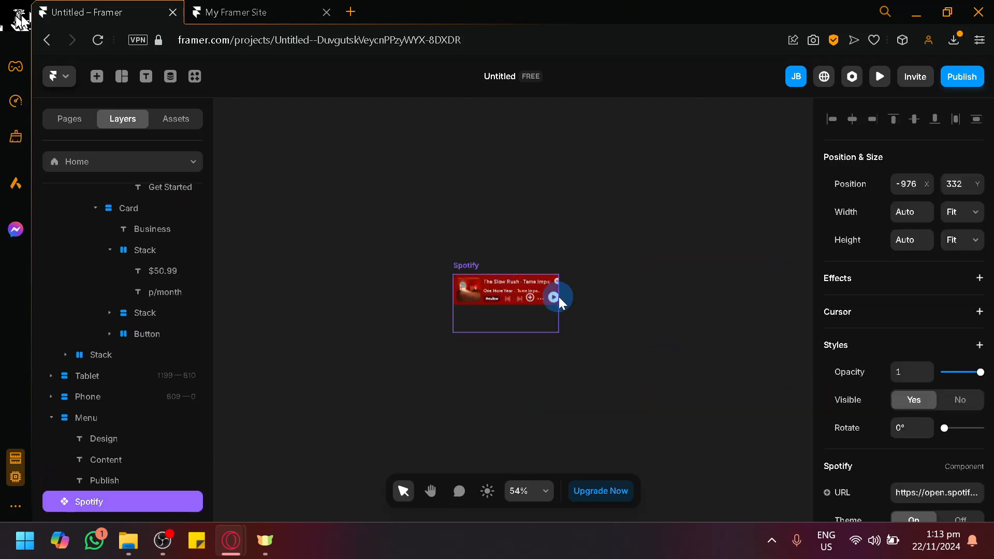
key(space)
drag(620, 338, 494, 354)
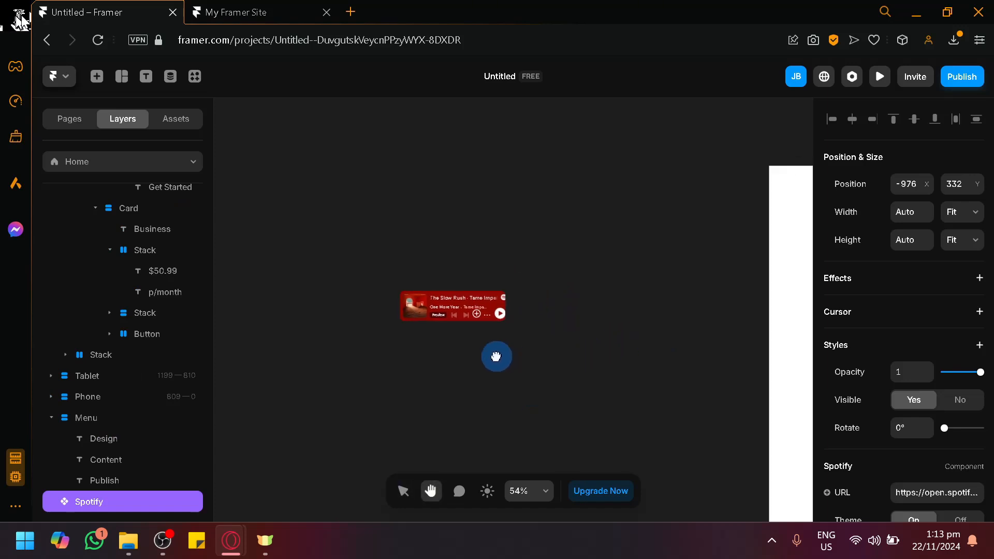
click(950, 492)
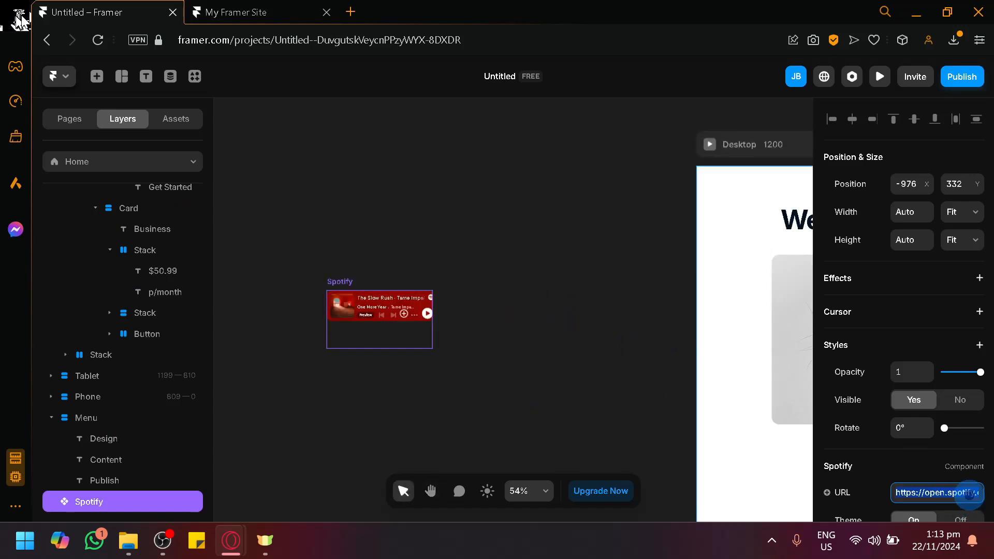
triple_click(973, 492)
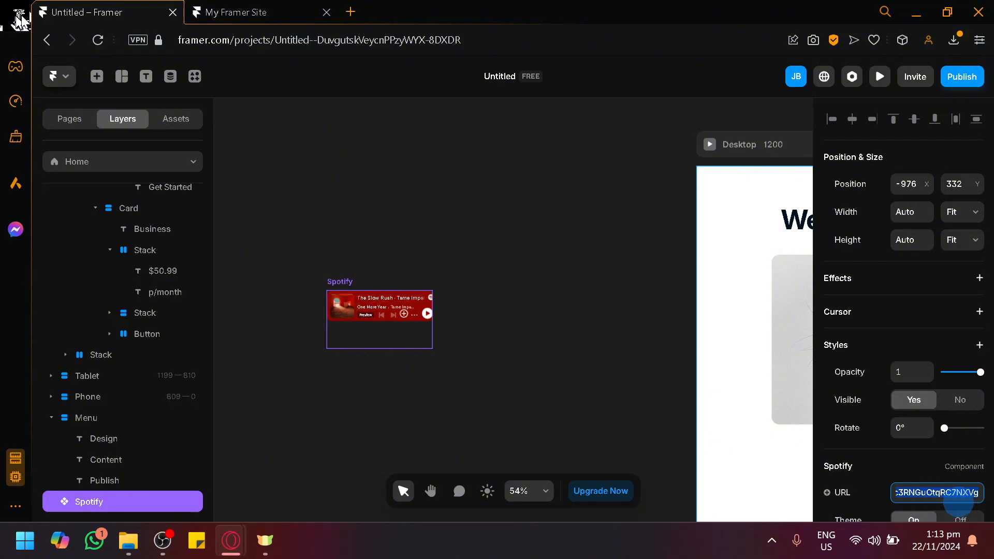
scroll(905, 403, down, 1)
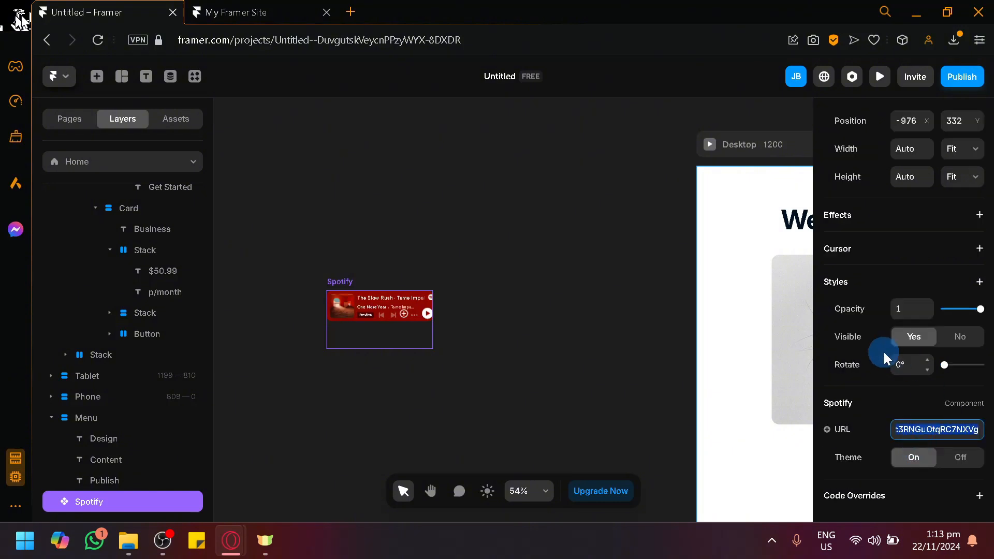
Look through the insertable Forms, Icons, Interactive, Social and Utility elements.
click(96, 82)
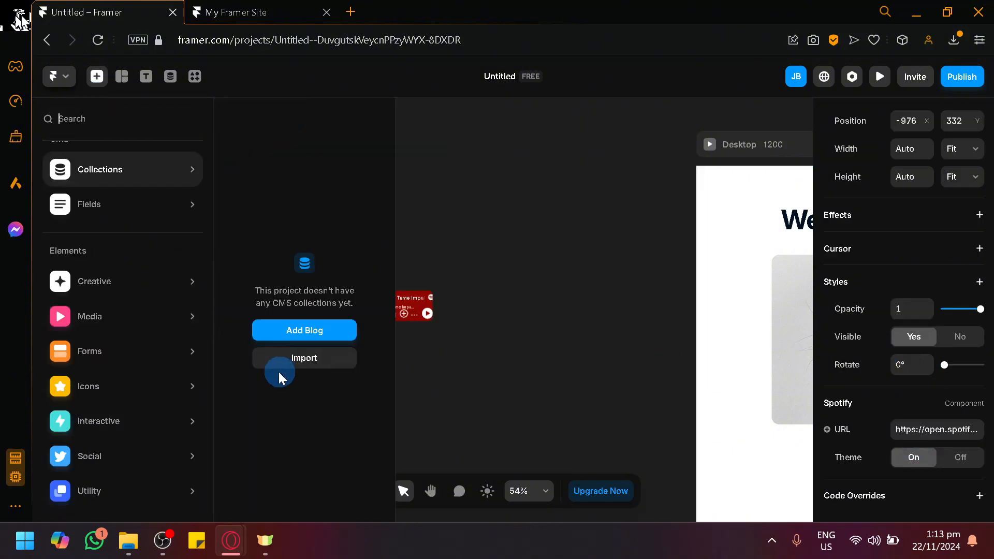
mouse_move(107, 357)
scroll(293, 369, down, 3)
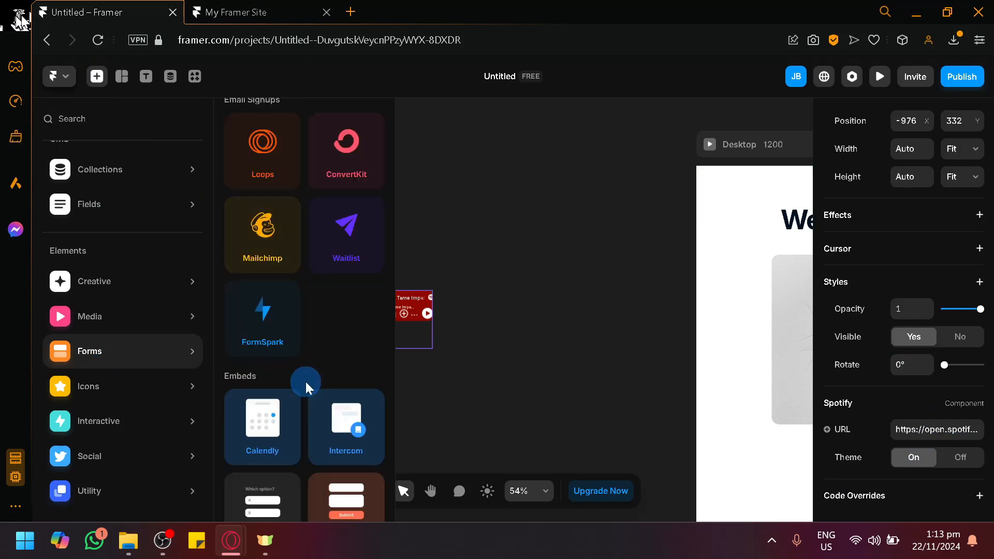
scroll(305, 381, down, 1)
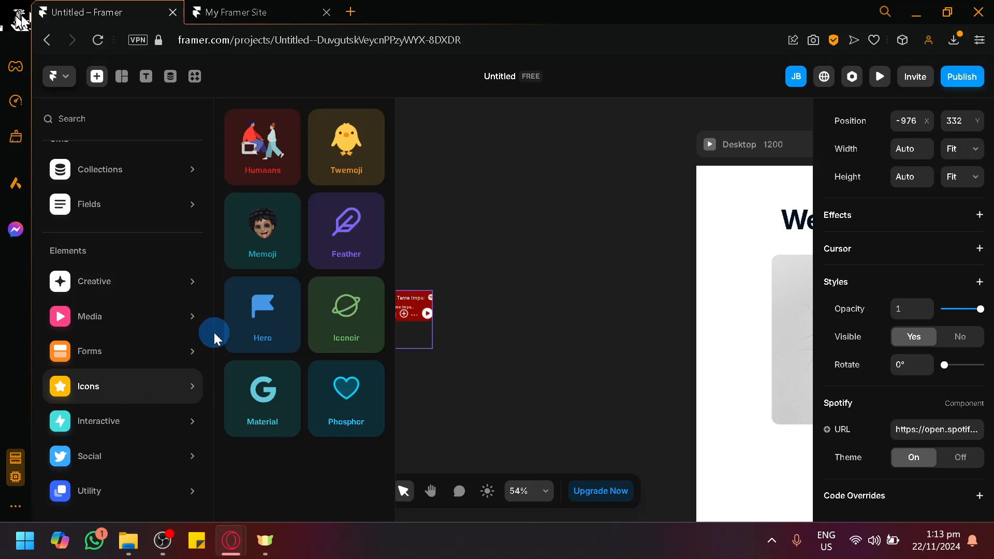
mouse_move(143, 415)
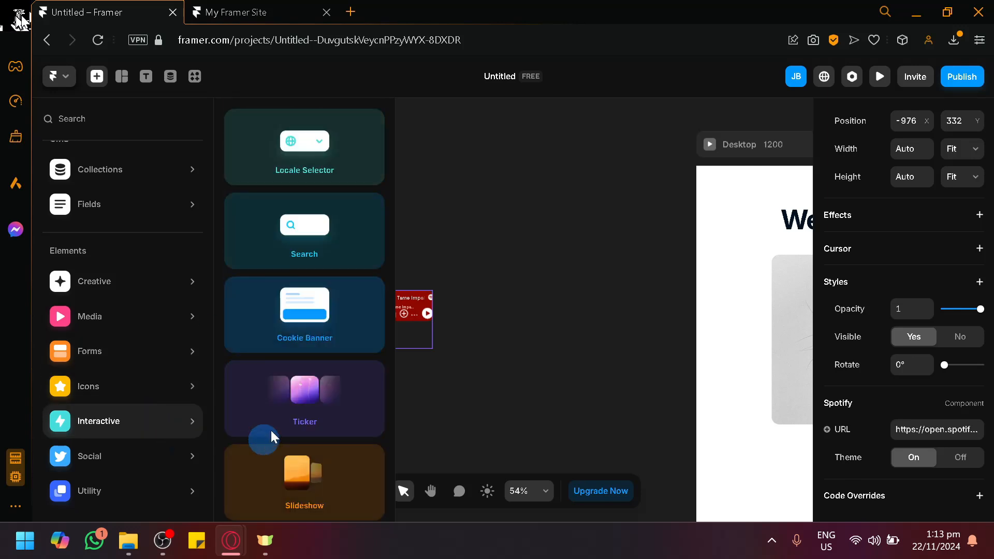
scroll(310, 435, down, 2)
scroll(311, 414, up, 2)
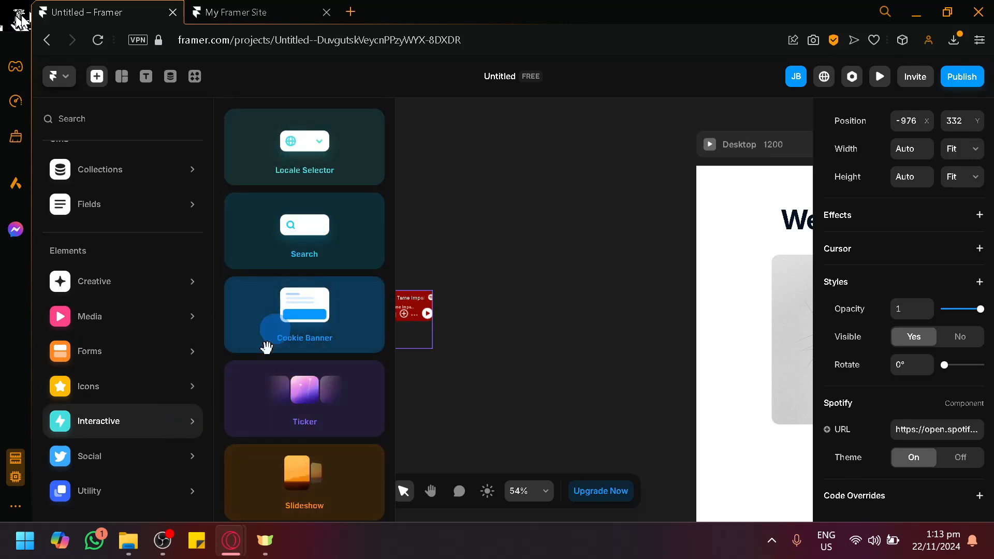
mouse_move(132, 469)
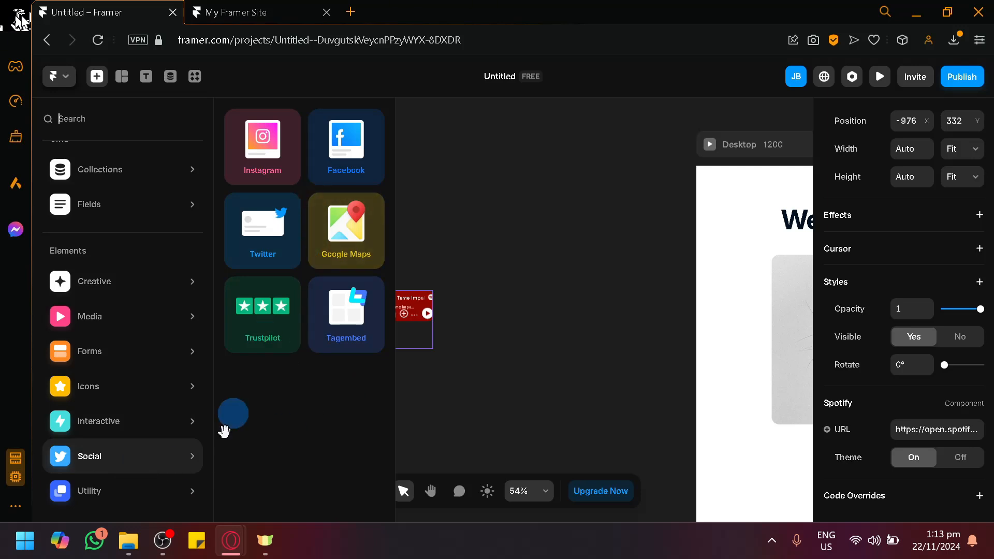
mouse_move(158, 494)
scroll(306, 344, down, 3)
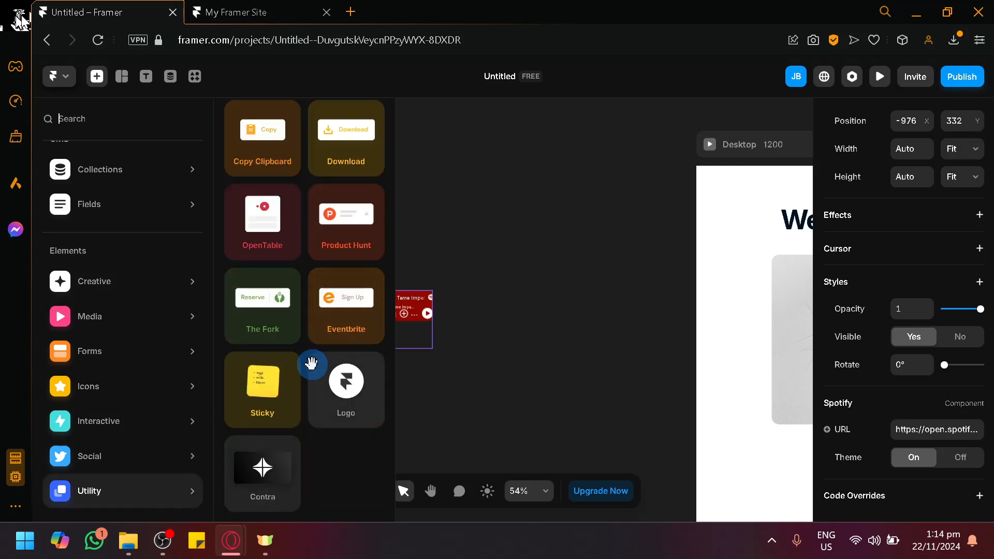
scroll(311, 362, up, 3)
Delete the Spotify element from the canvas beside the Desktop layout.
click(551, 343)
key(space)
drag(584, 347, 418, 387)
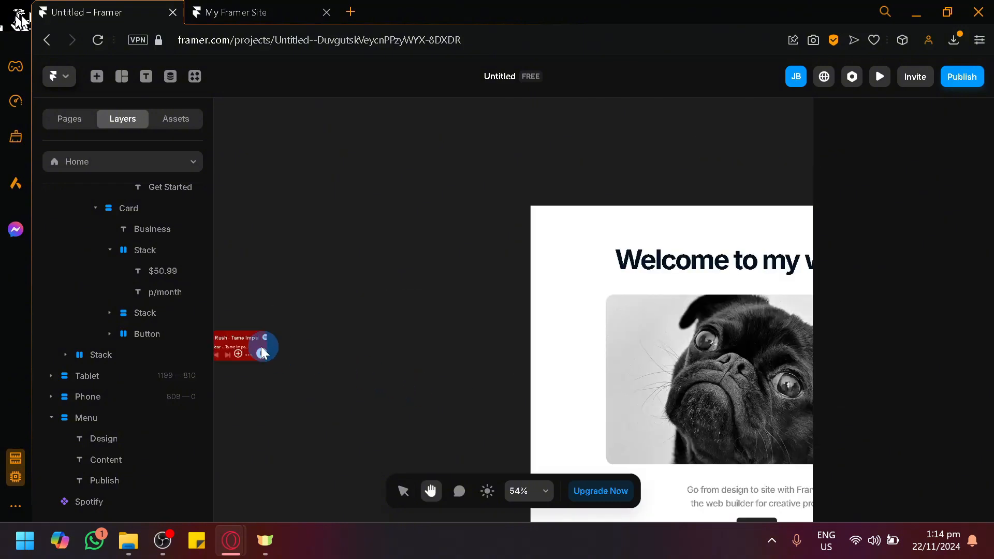
click(240, 345)
key(Delete)
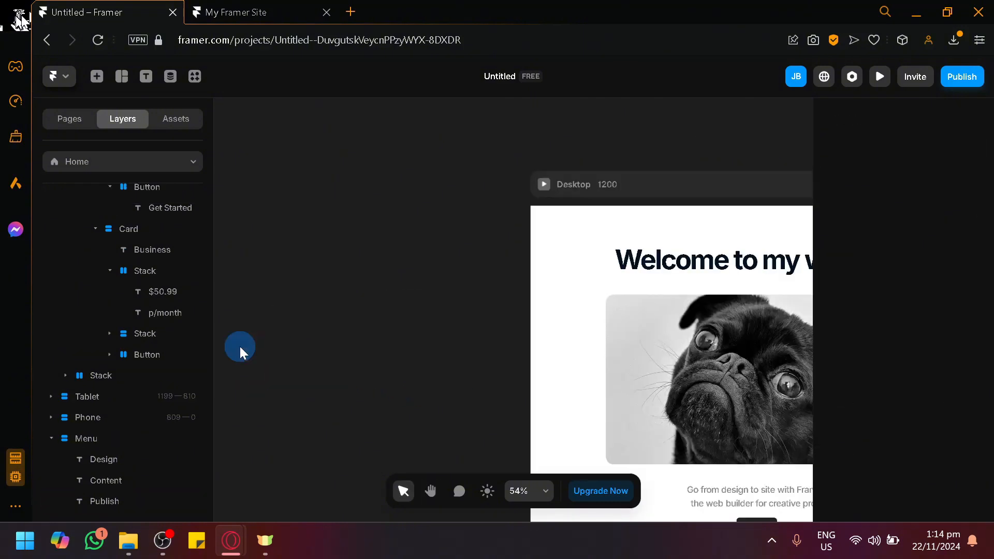
scroll(343, 368, down, 5)
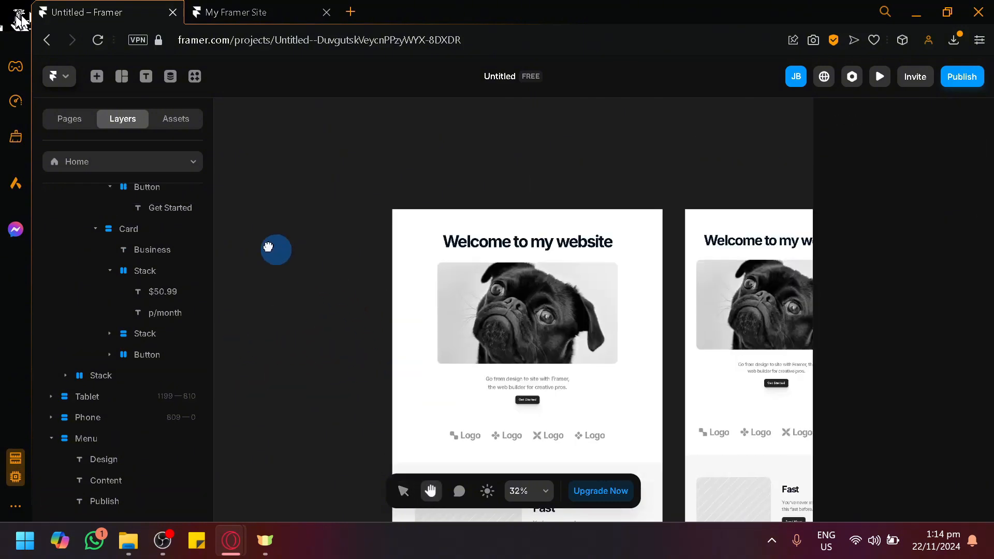